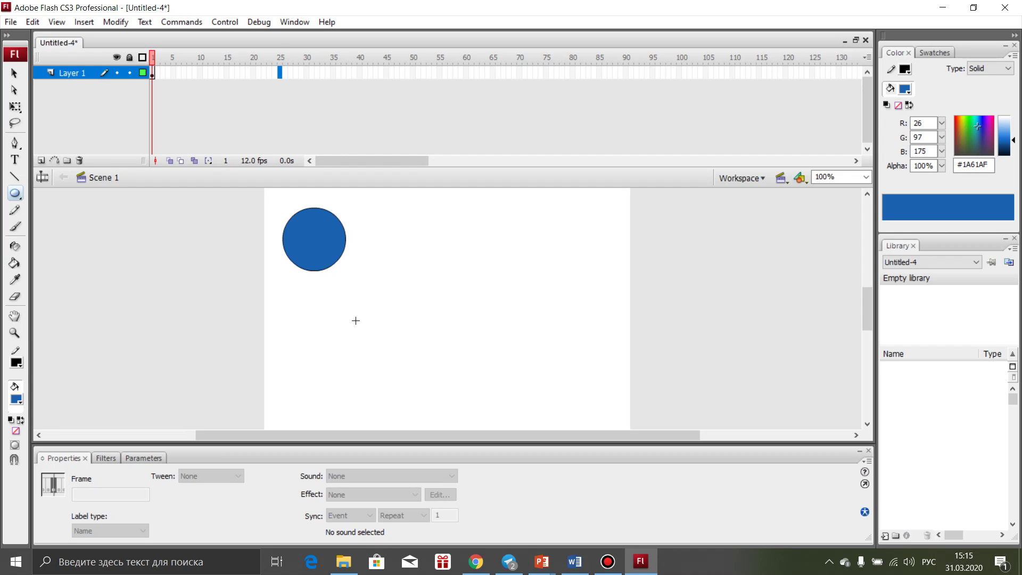
Insert a keyframe at frame 25 and move the blue circle there to the stage's lower right, about X 380, Y 260
{"action": "key", "text": "F6"}
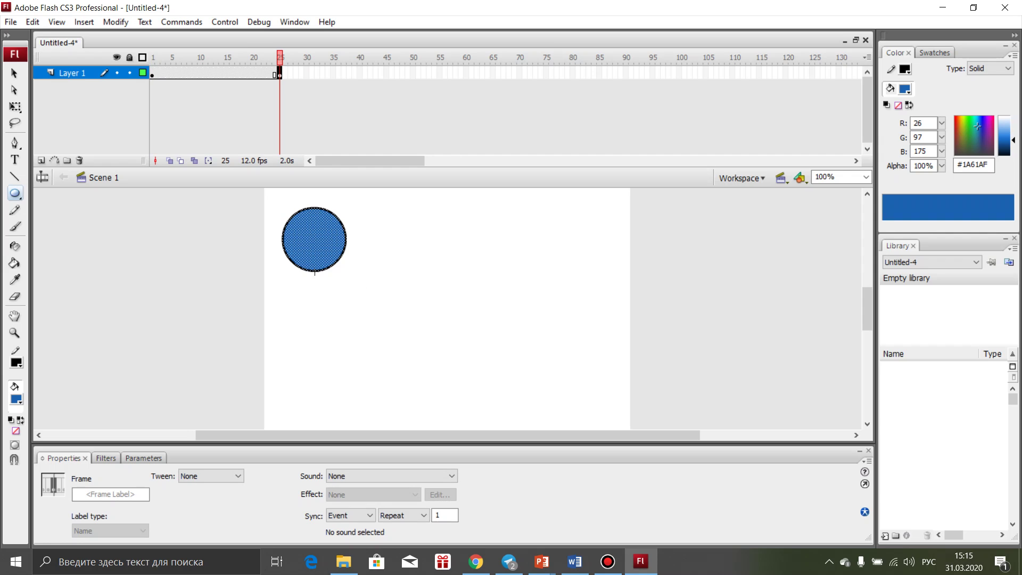
{"action": "left_click", "coordinate": [14, 77]}
{"action": "left_click_drag", "start_coordinate": [331, 252], "coordinate": [558, 383]}
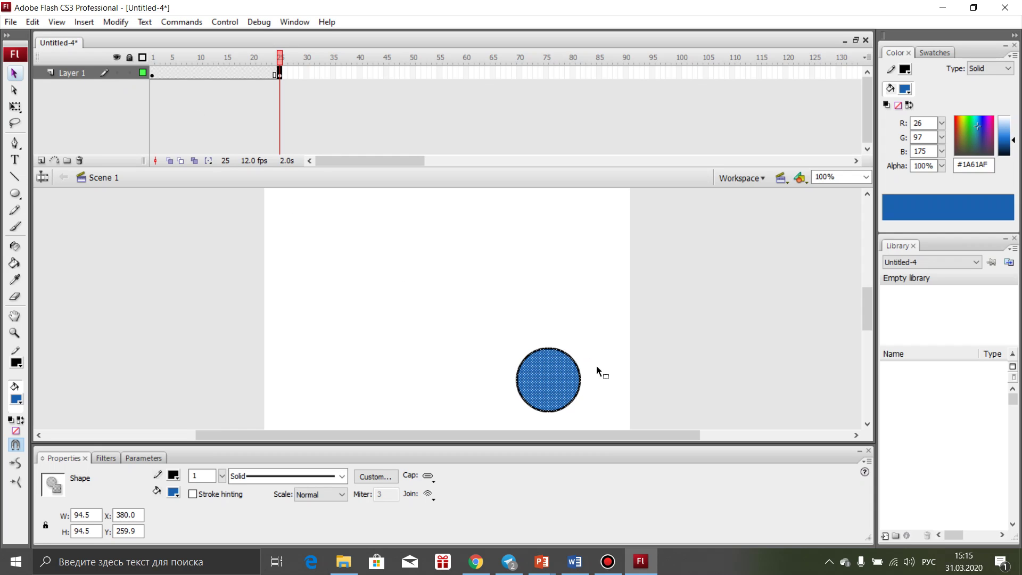
Create a motion tween across frames 1 to 25 of Layer 1
{"action": "left_click", "coordinate": [75, 75]}
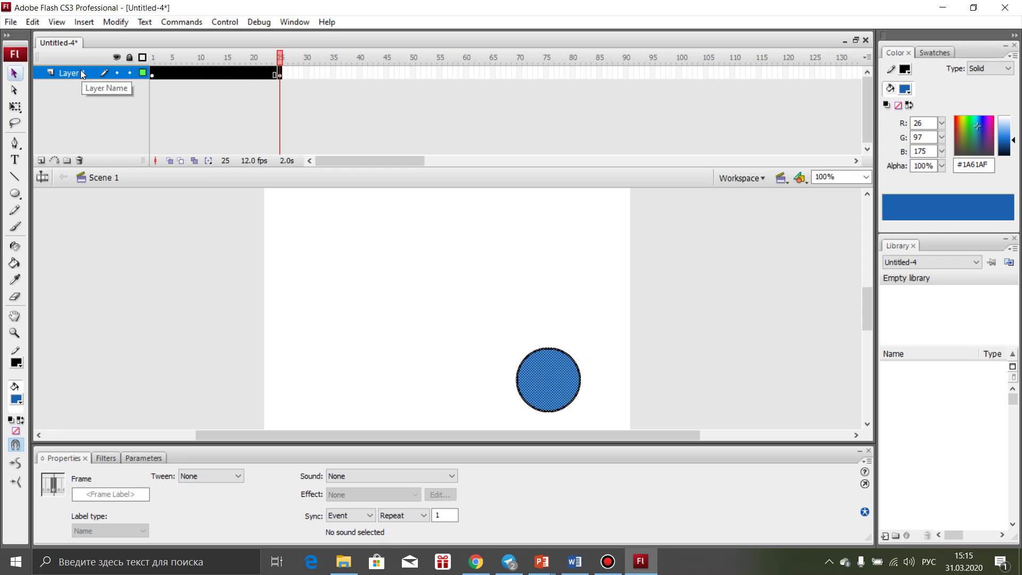
{"action": "right_click", "coordinate": [81, 73]}
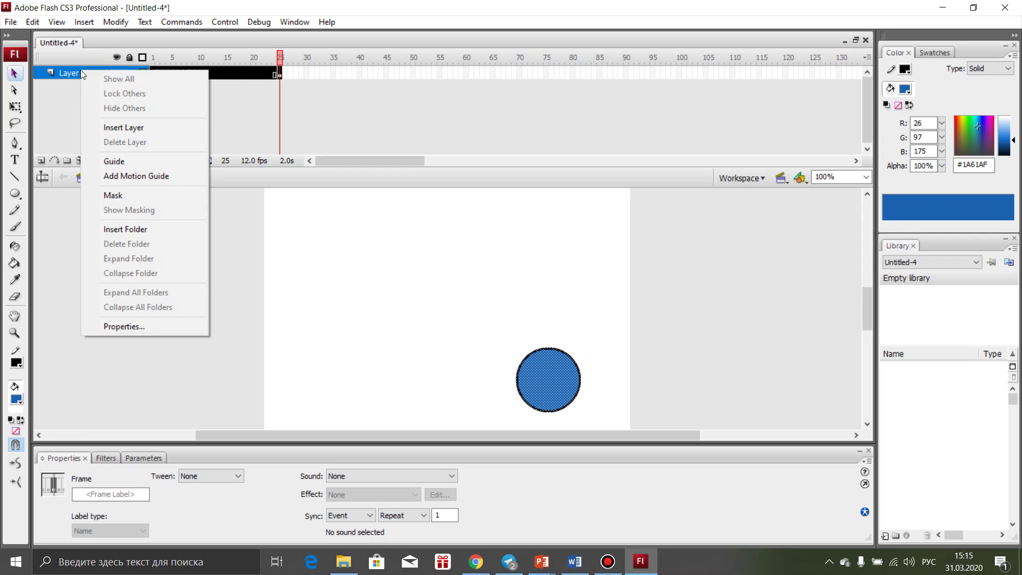
{"action": "right_click", "coordinate": [233, 77]}
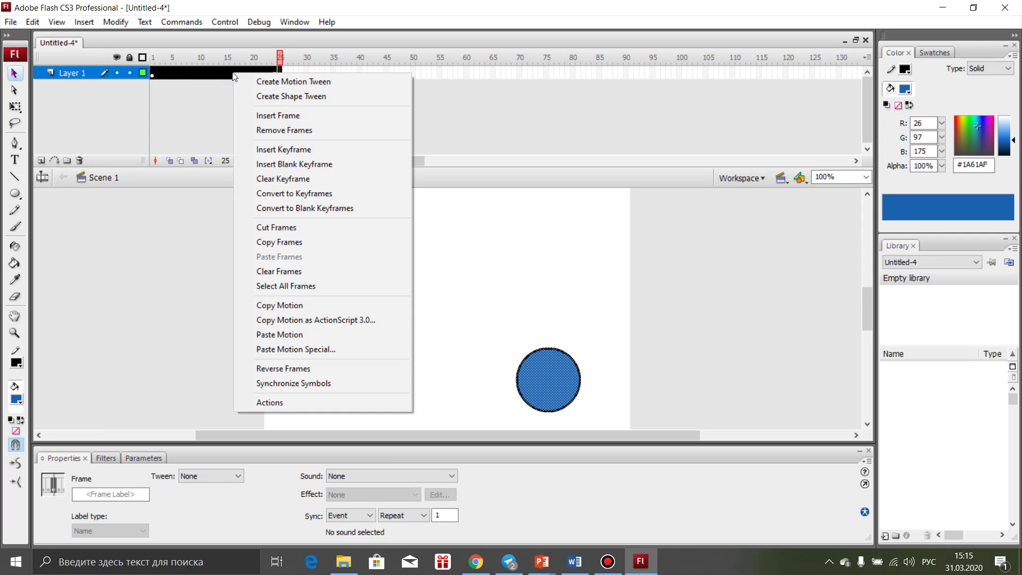
{"action": "left_click", "coordinate": [275, 82]}
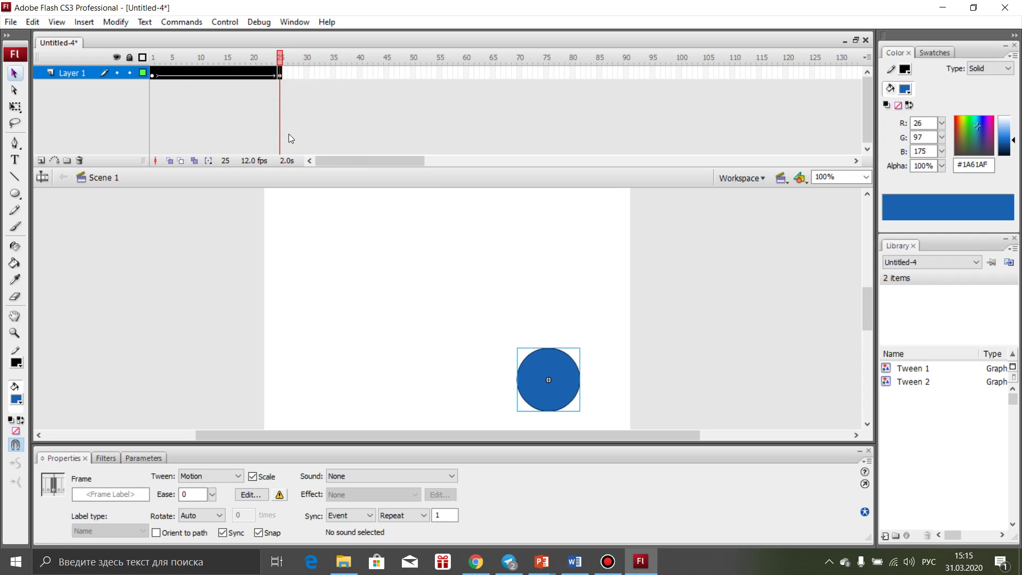
{"action": "left_click", "coordinate": [203, 110]}
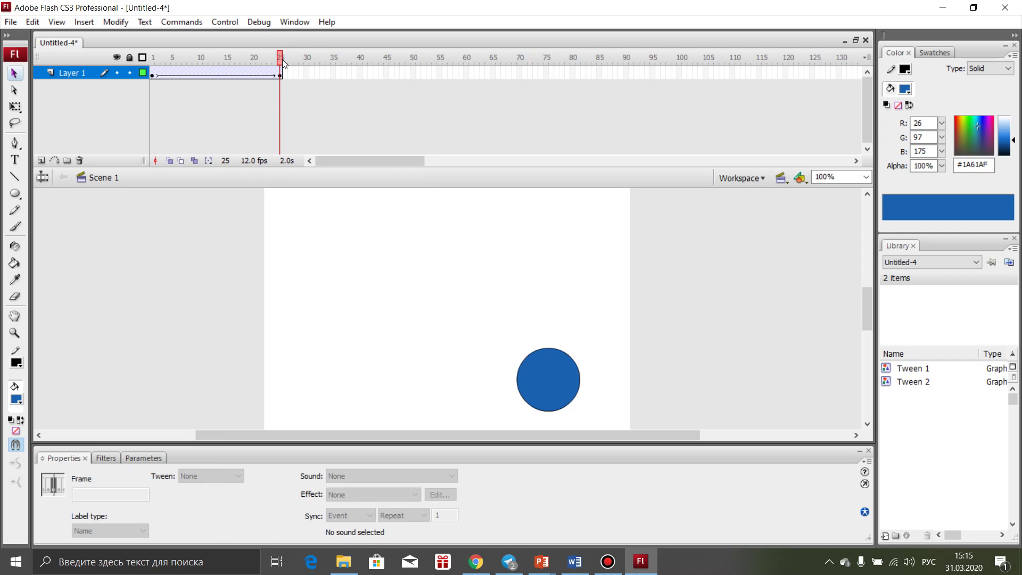
Scrub the circle's animation back to frame 1, test the movie, and close the preview
{"action": "left_click_drag", "start_coordinate": [281, 62], "coordinate": [161, 113]}
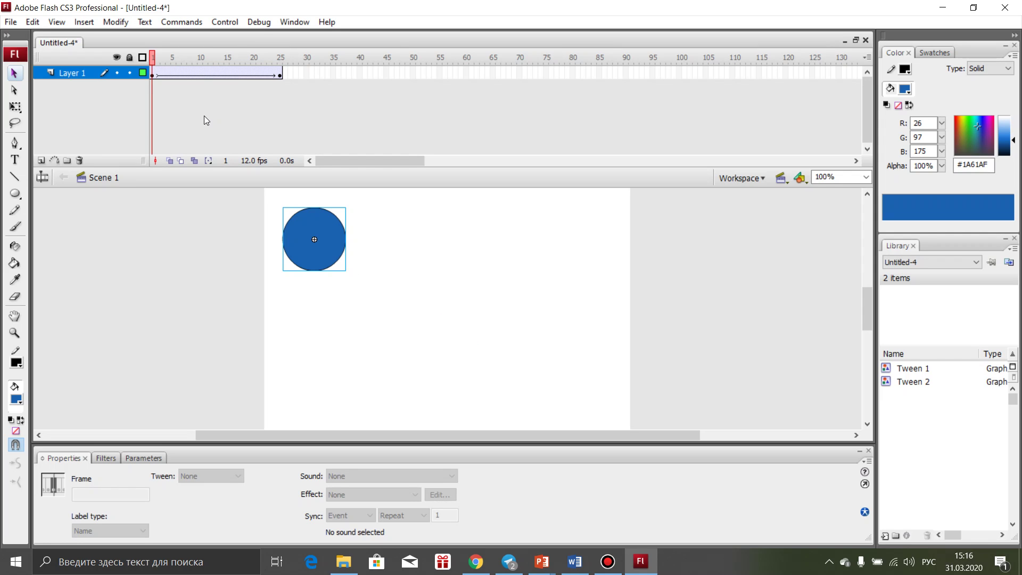
{"action": "key", "text": "ctrl+Return"}
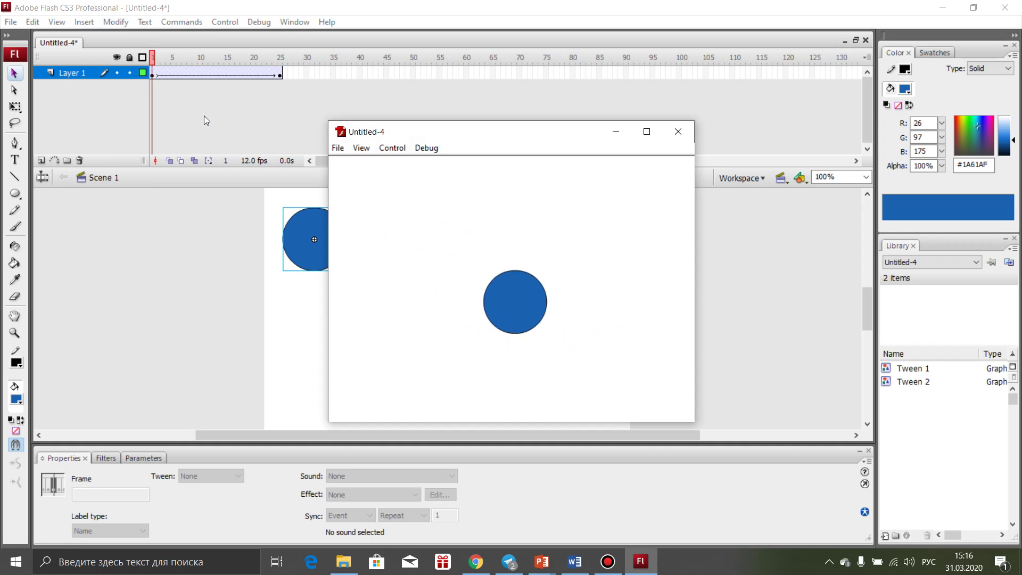
{"action": "left_click", "coordinate": [677, 133]}
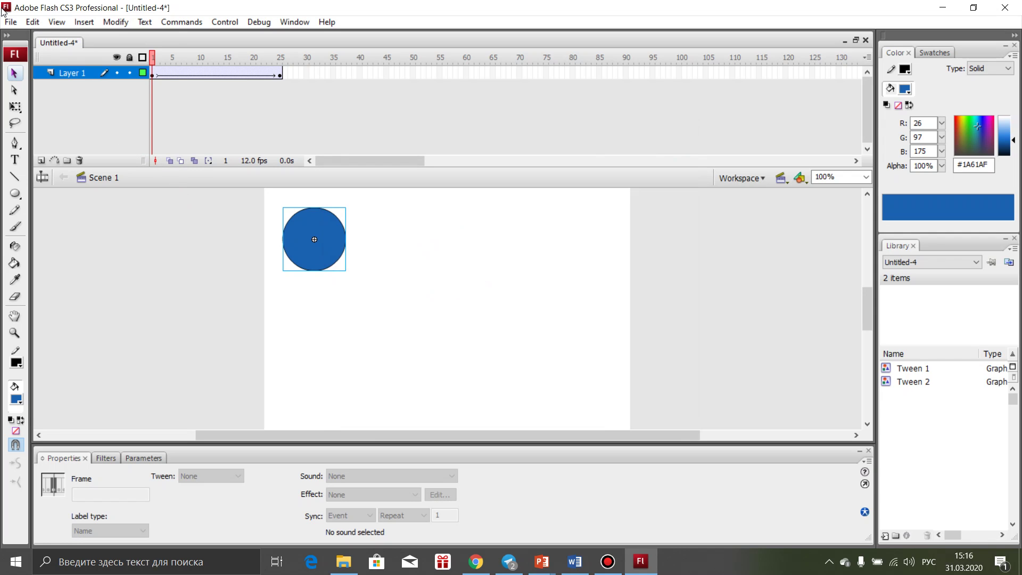
Create a new Flash document for ActionScript 2.0
{"action": "left_click", "coordinate": [11, 22]}
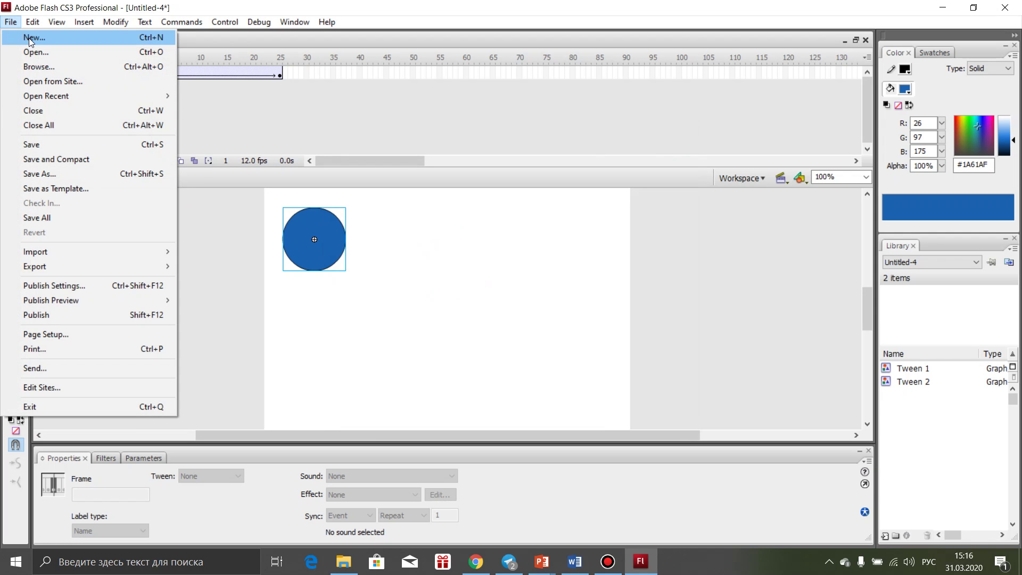
{"action": "left_click", "coordinate": [29, 38]}
{"action": "left_click", "coordinate": [650, 399]}
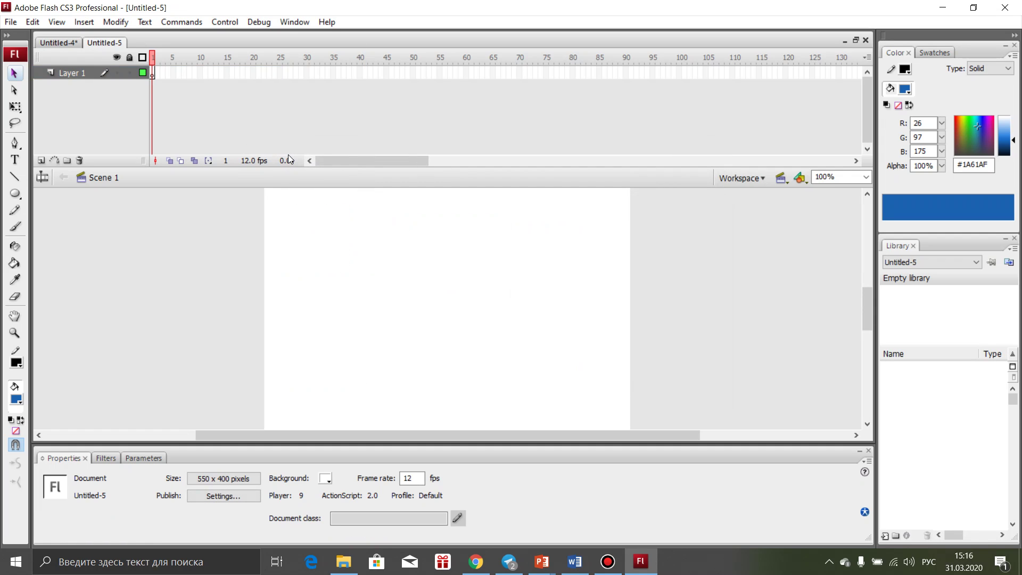
Draw a large blue circle in the middle of the stage with the Oval Tool
{"action": "left_click", "coordinate": [16, 199]}
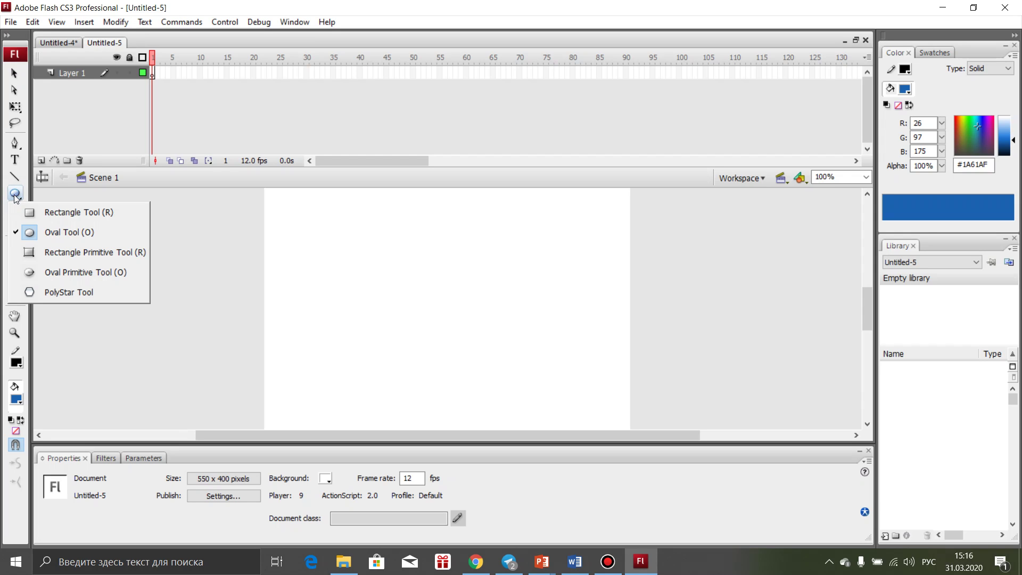
{"action": "left_click", "coordinate": [71, 234]}
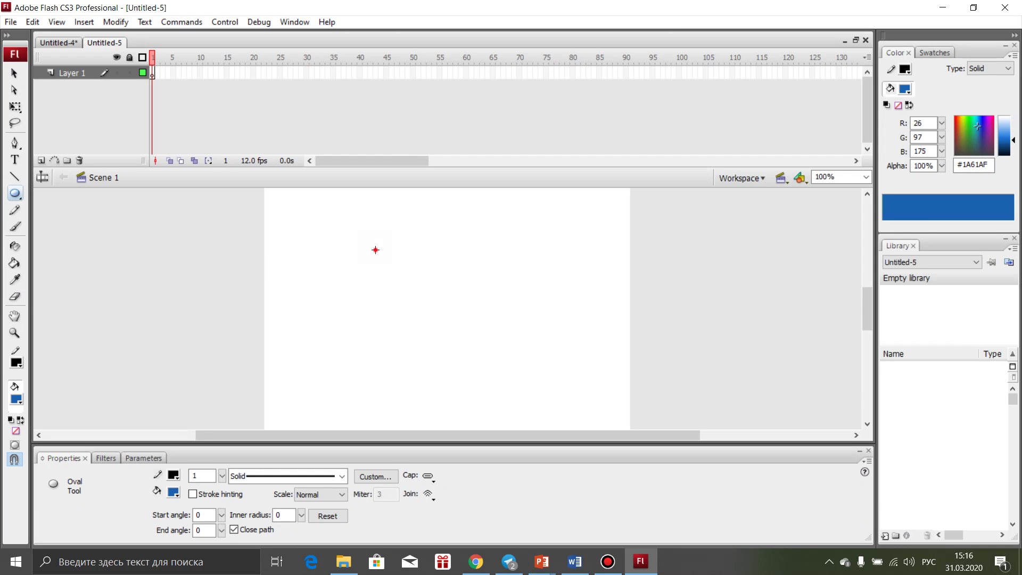
{"action": "left_click_drag", "start_coordinate": [375, 250], "coordinate": [497, 371]}
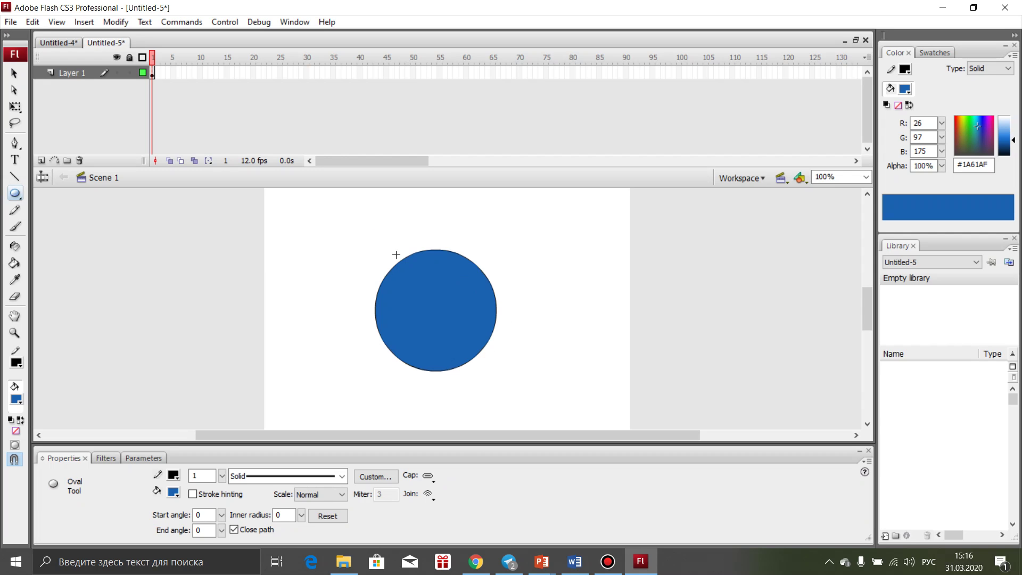
Insert a keyframe at frame 25 and draw a blue square there that completely covers the circle
{"action": "left_click", "coordinate": [280, 73]}
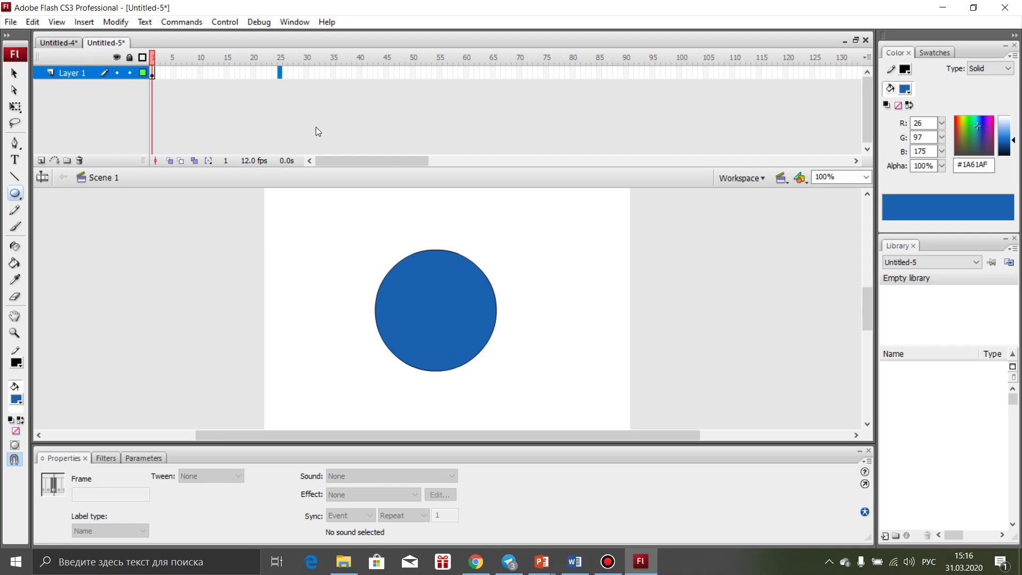
{"action": "key", "text": "F6"}
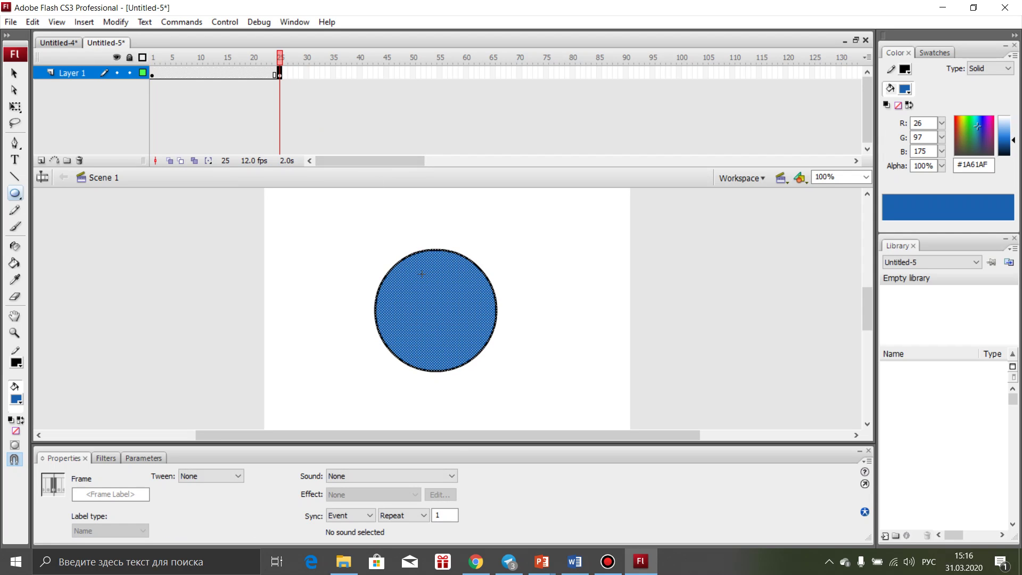
{"action": "left_click", "coordinate": [15, 195]}
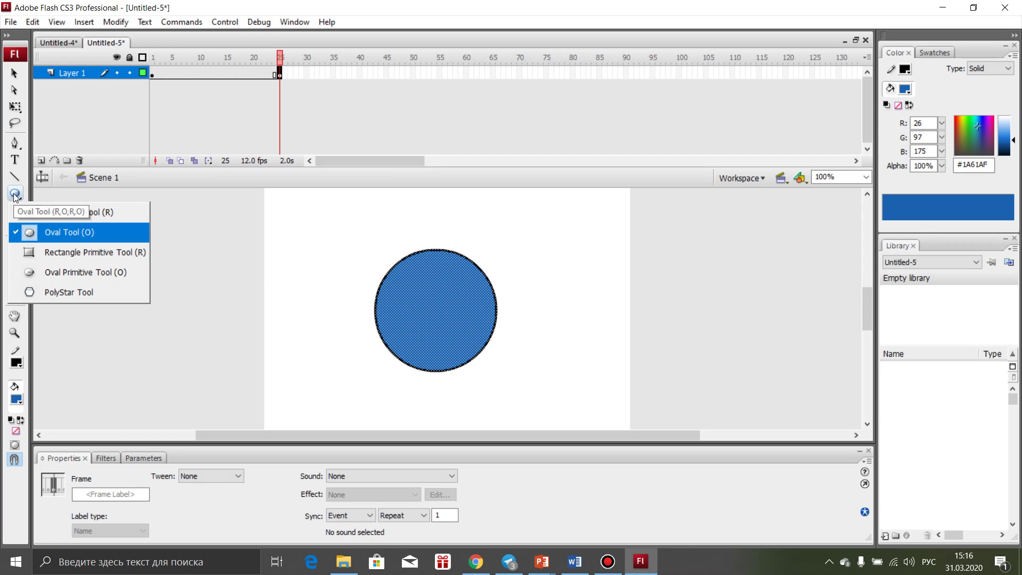
{"action": "left_click", "coordinate": [110, 216]}
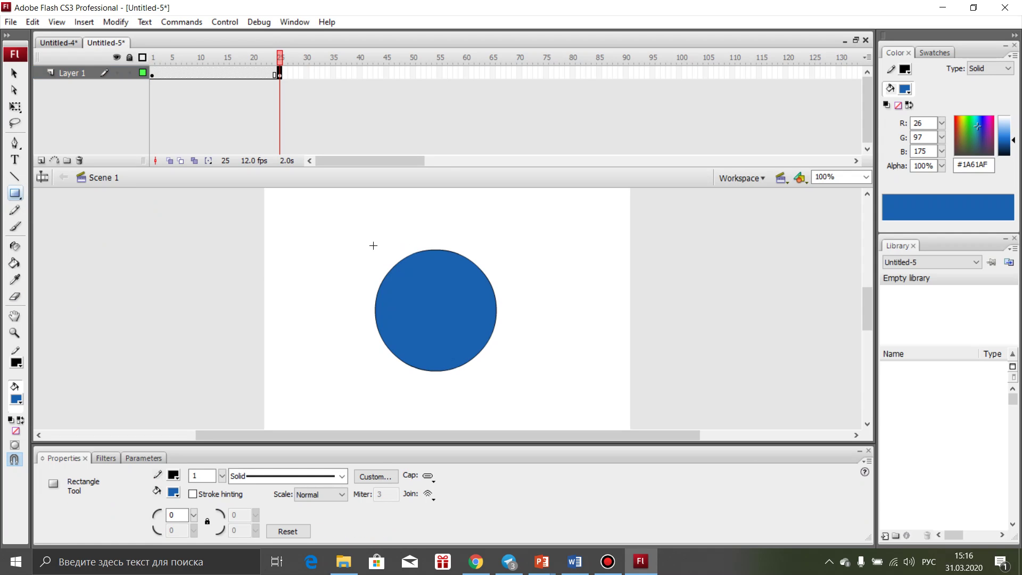
{"action": "left_click_drag", "start_coordinate": [373, 246], "coordinate": [495, 377]}
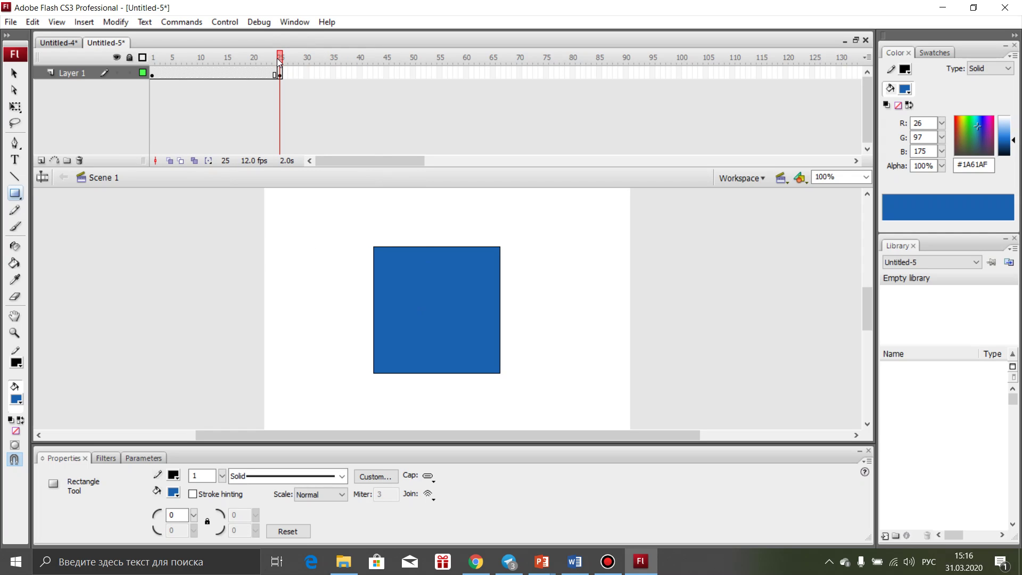
{"action": "left_click_drag", "start_coordinate": [279, 61], "coordinate": [294, 87]}
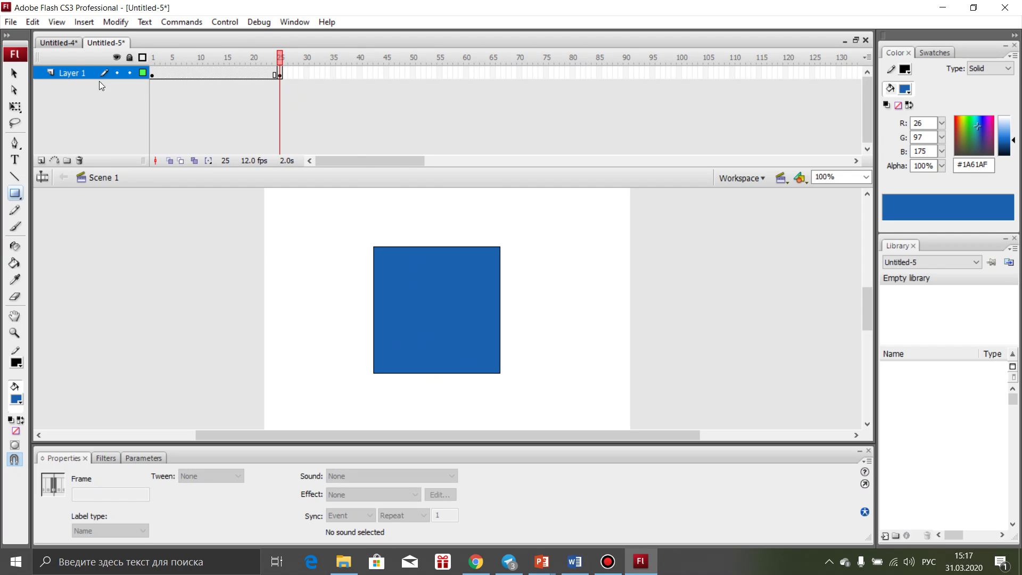
Create a shape tween across frames 1 to 25 of Layer 1
{"action": "left_click", "coordinate": [76, 72]}
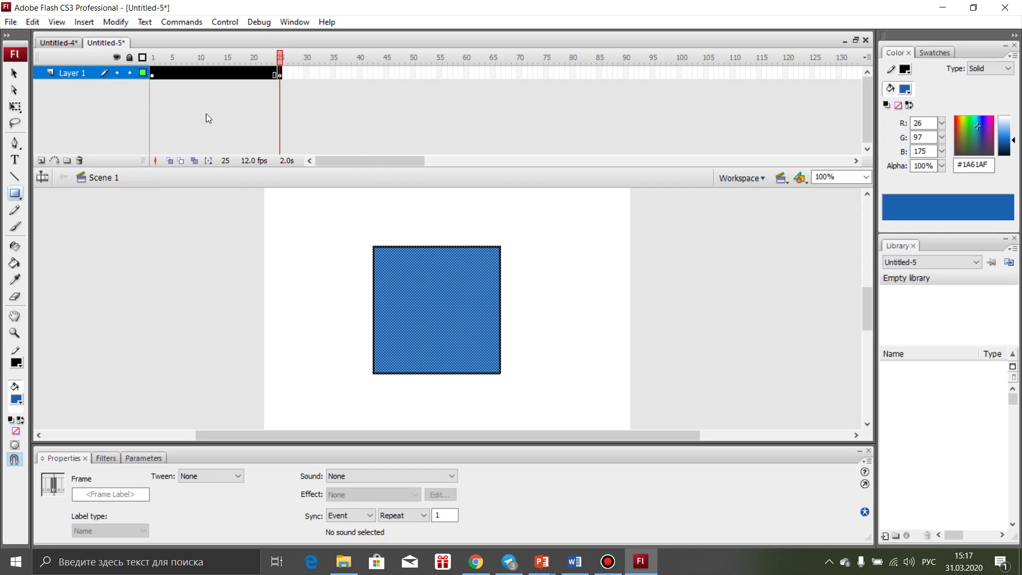
{"action": "right_click", "coordinate": [200, 75]}
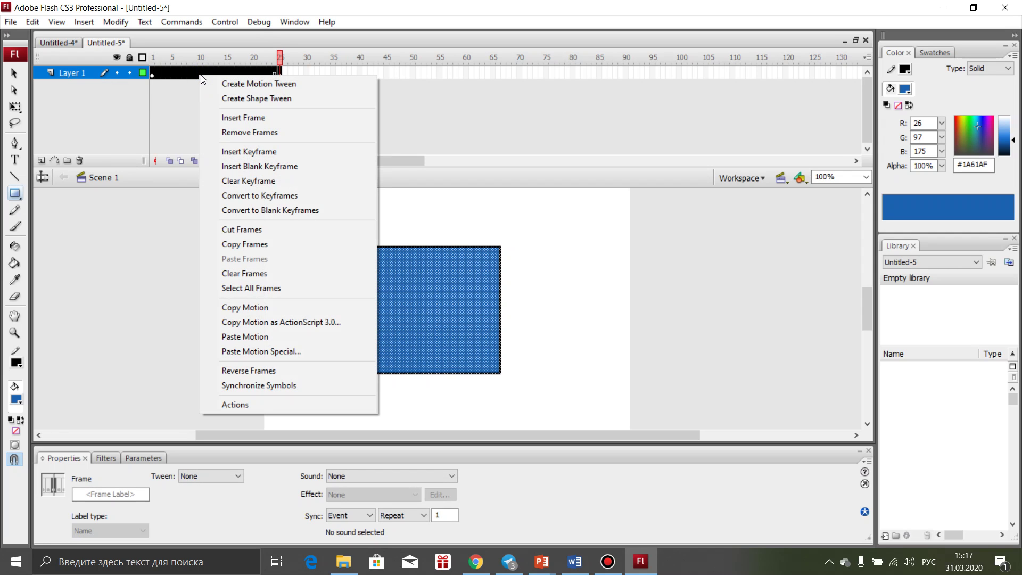
{"action": "left_click", "coordinate": [245, 98]}
Scrub through the circle-to-square morph, test the movie, and close the preview
{"action": "left_click", "coordinate": [274, 58]}
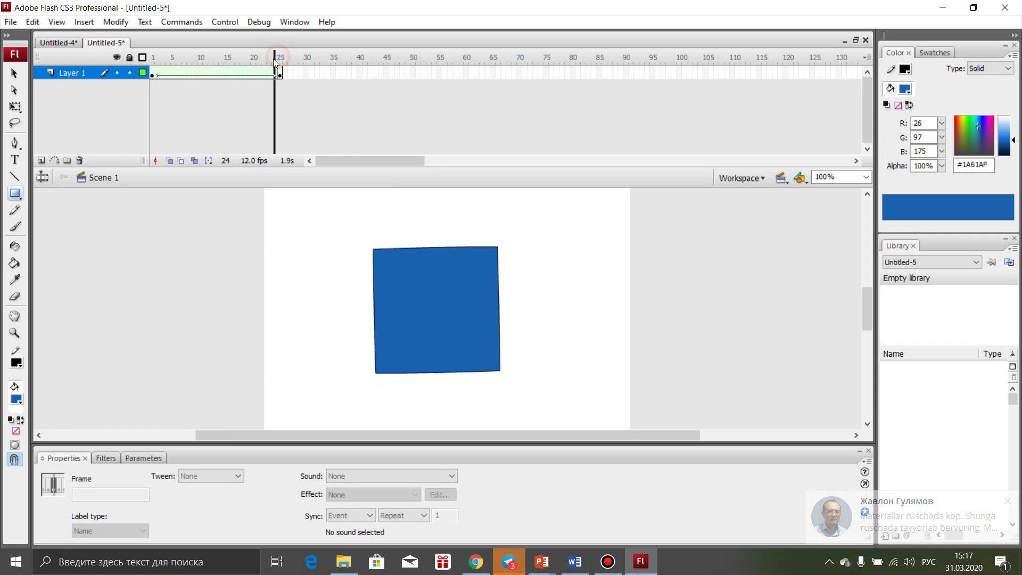
{"action": "left_click_drag", "start_coordinate": [274, 58], "coordinate": [295, 98]}
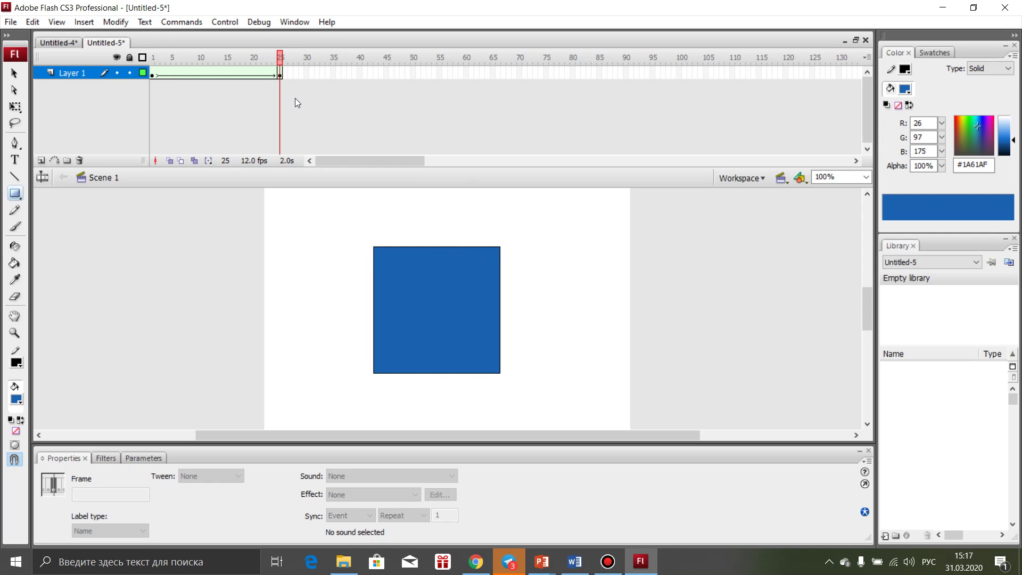
{"action": "key", "text": "ctrl+Return"}
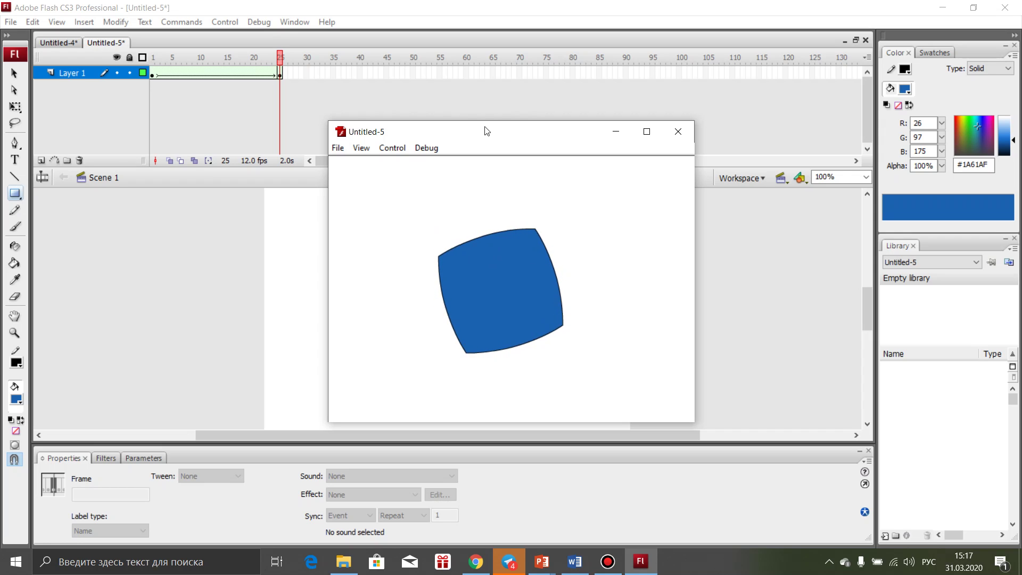
{"action": "left_click", "coordinate": [679, 132]}
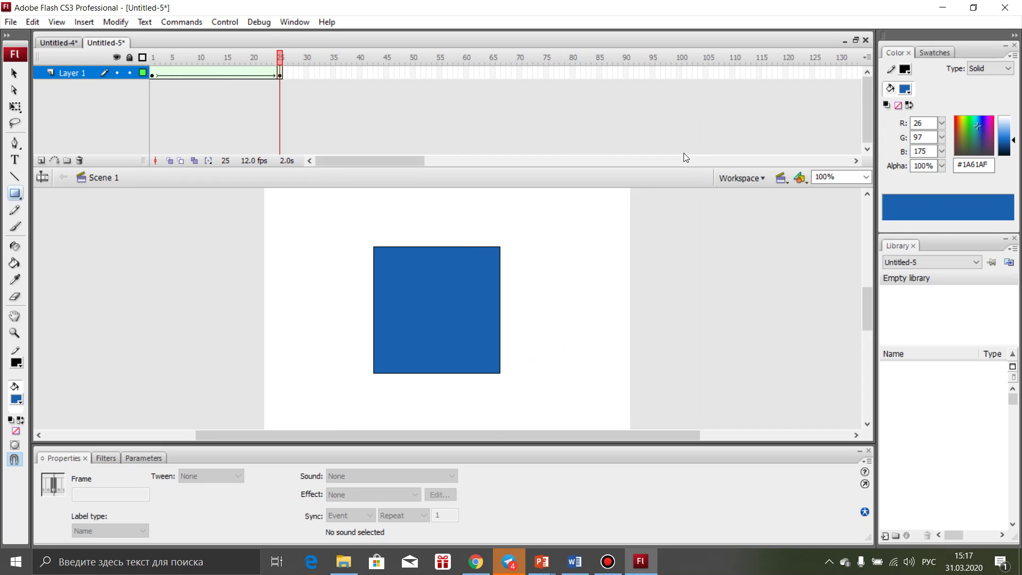
{"action": "left_click", "coordinate": [594, 314]}
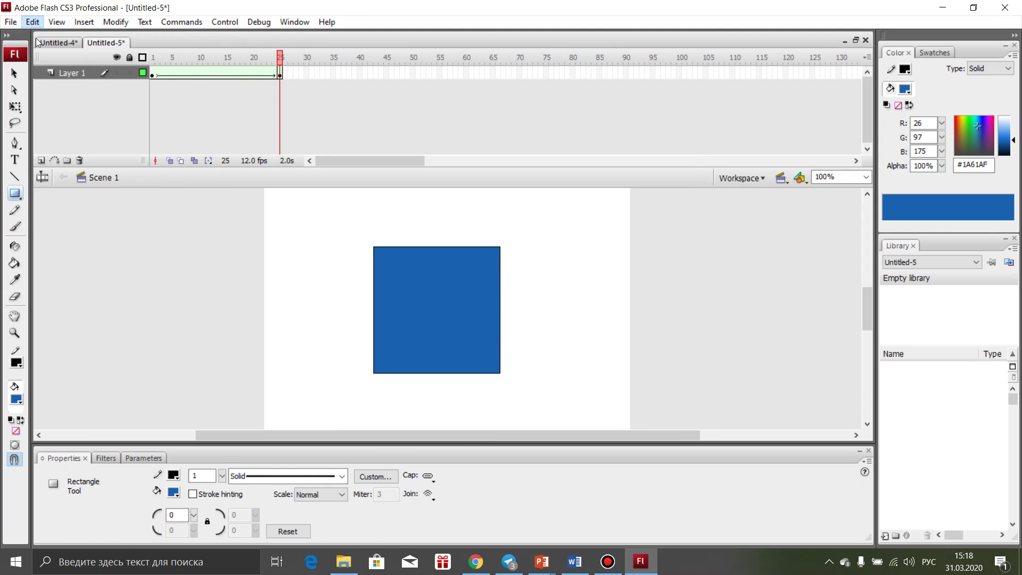
Create another new document of type Flash File (ActionScript 2.0)
{"action": "left_click", "coordinate": [12, 24]}
{"action": "left_click", "coordinate": [32, 37]}
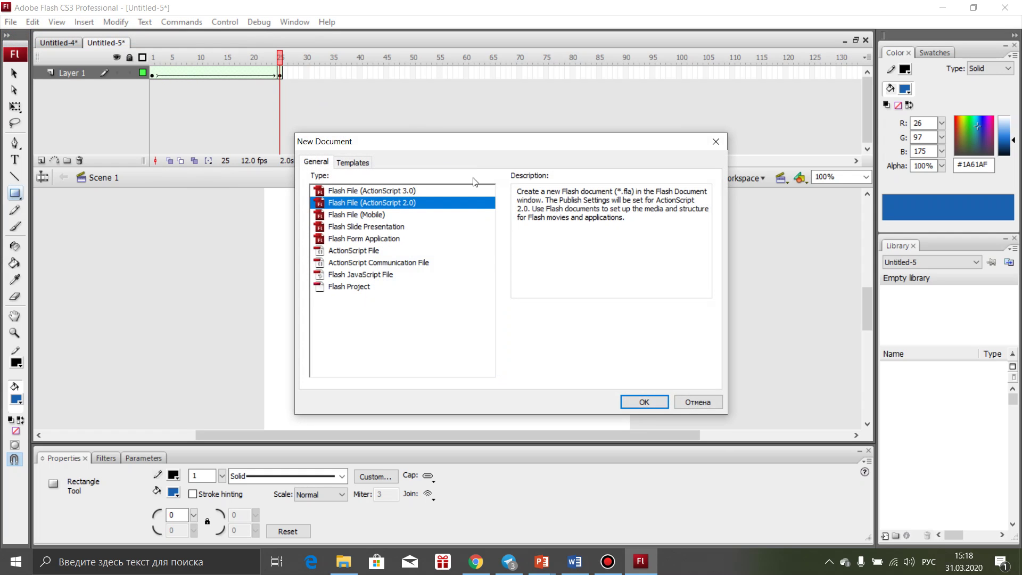
{"action": "left_click", "coordinate": [650, 405]}
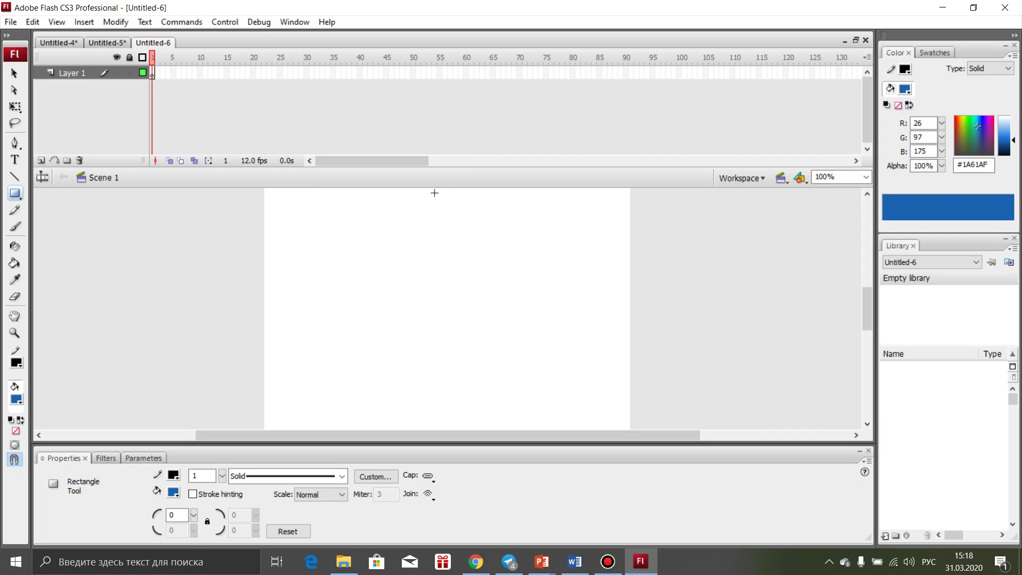
Draw a small blue square in the stage's upper left area with the Rectangle Tool
{"action": "left_click", "coordinate": [12, 192]}
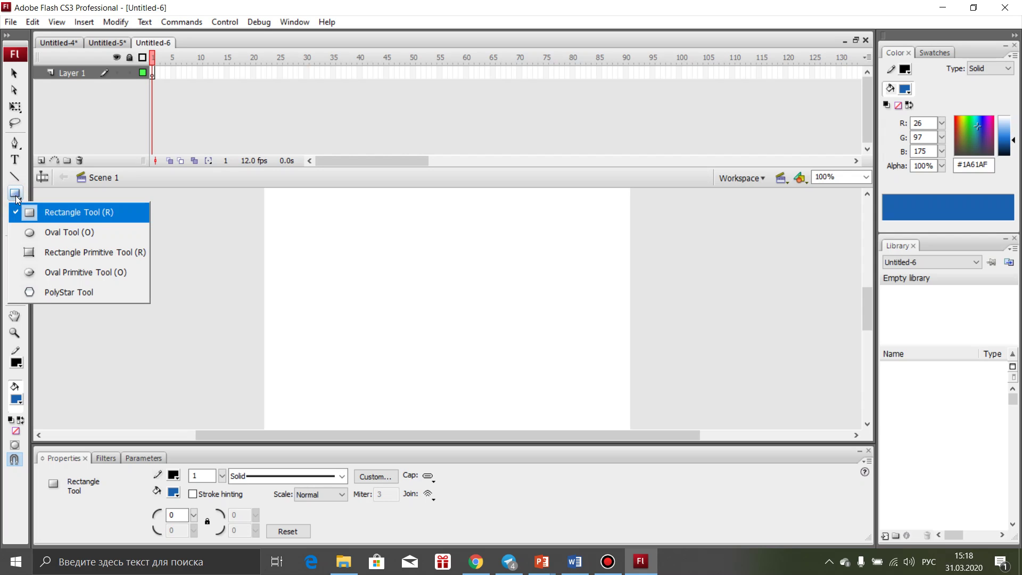
{"action": "left_click", "coordinate": [45, 213]}
{"action": "left_click_drag", "start_coordinate": [300, 222], "coordinate": [361, 282]}
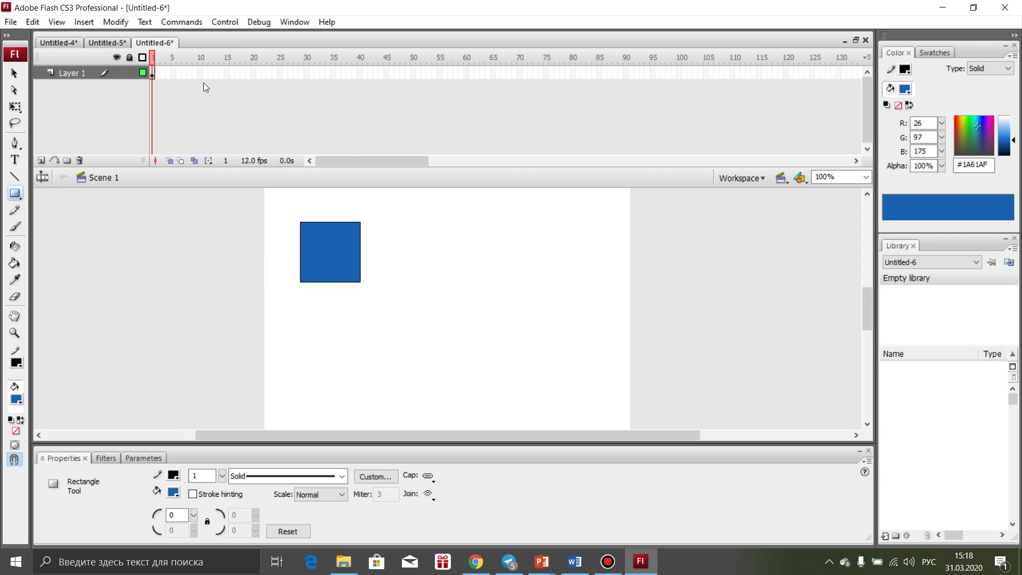
Insert a keyframe at frame 30 and delete the square from that frame
{"action": "left_click", "coordinate": [306, 72]}
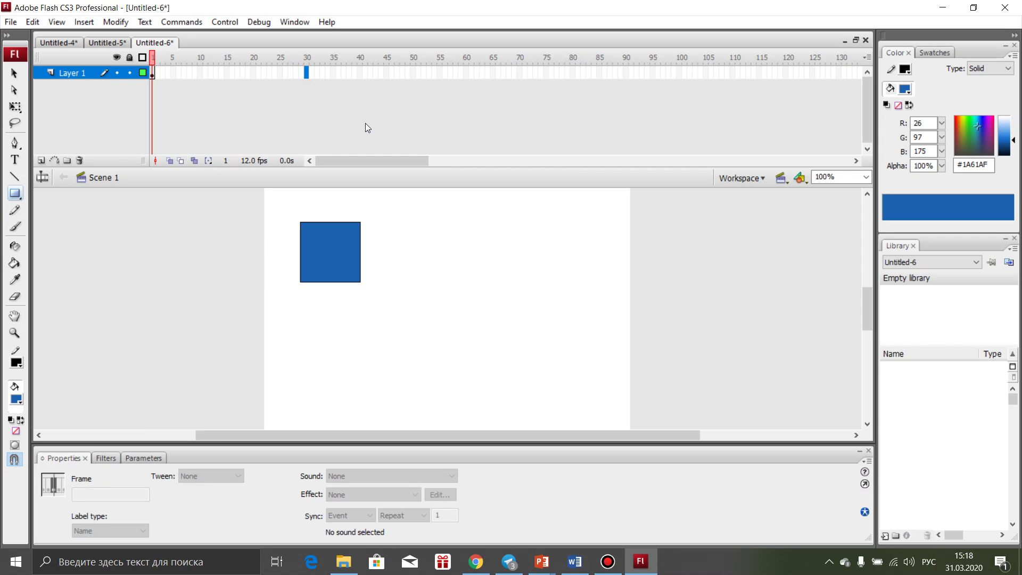
{"action": "key", "text": "F6"}
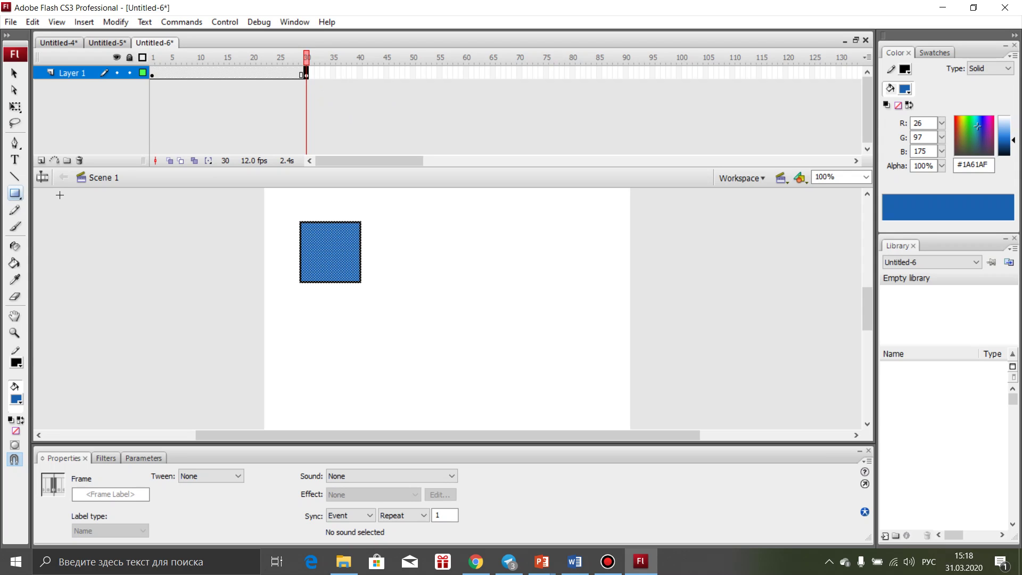
{"action": "key", "text": "Delete"}
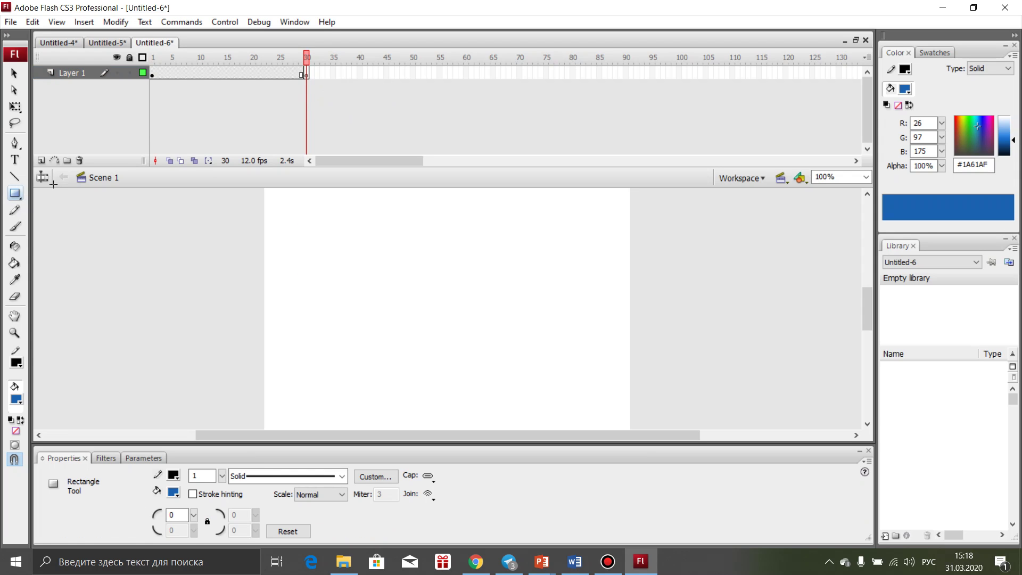
Draw a circle with a red #FF0000 fill in the stage's lower right area on frame 30 with the Oval Tool
{"action": "left_click", "coordinate": [15, 194]}
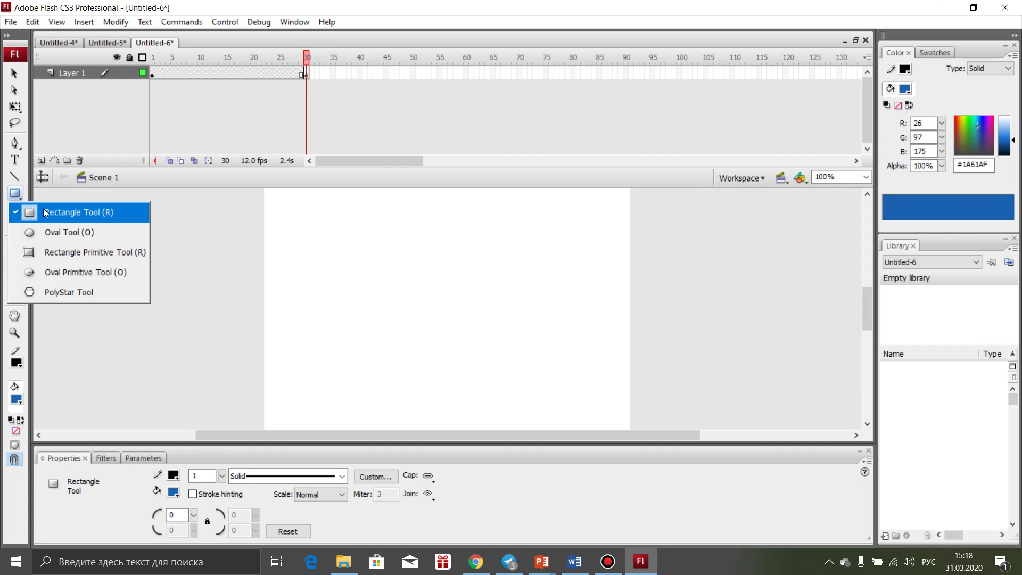
{"action": "left_click", "coordinate": [64, 232]}
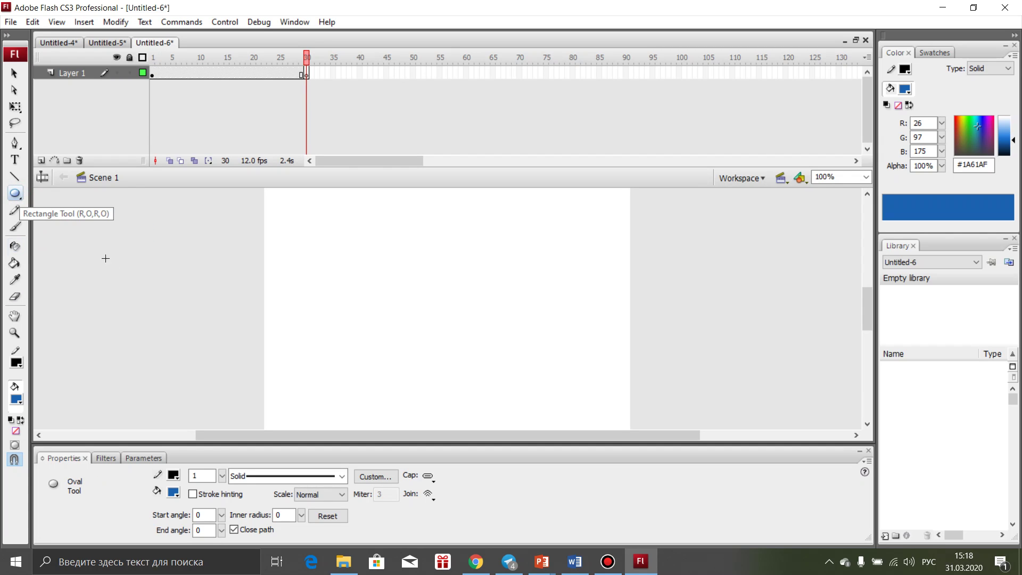
{"action": "left_click", "coordinate": [16, 400]}
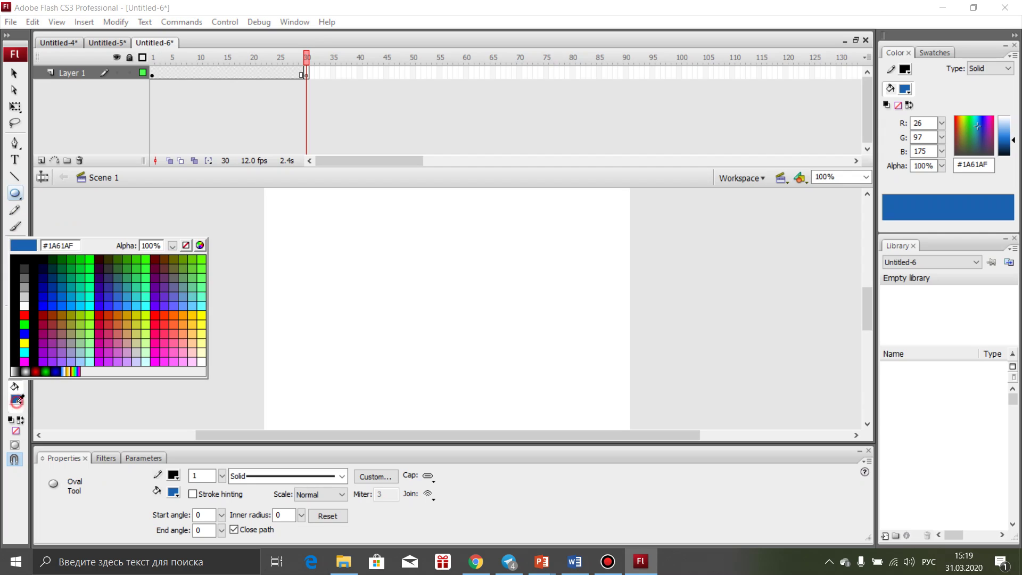
{"action": "left_click", "coordinate": [24, 316]}
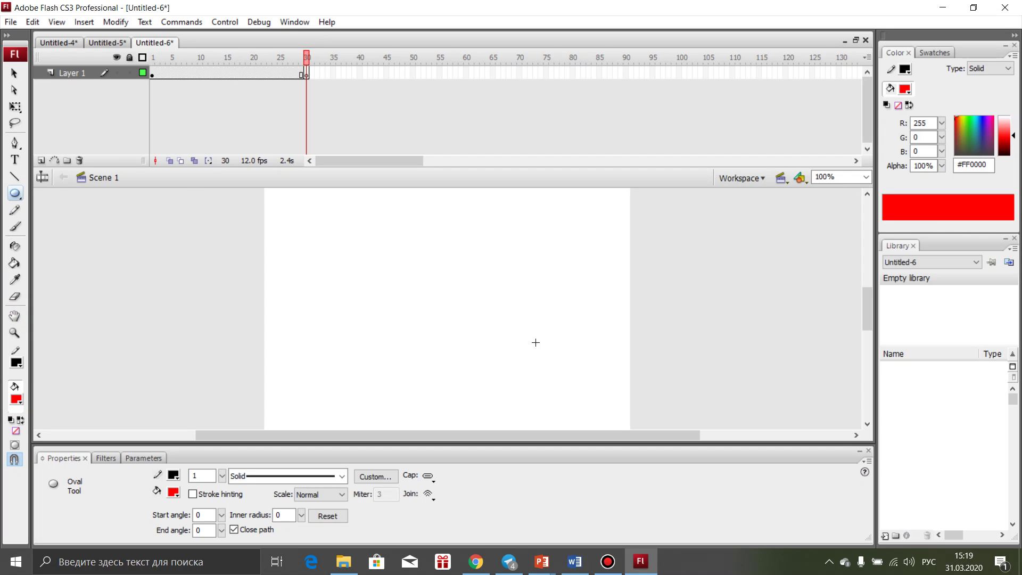
{"action": "left_click_drag", "start_coordinate": [525, 340], "coordinate": [594, 406]}
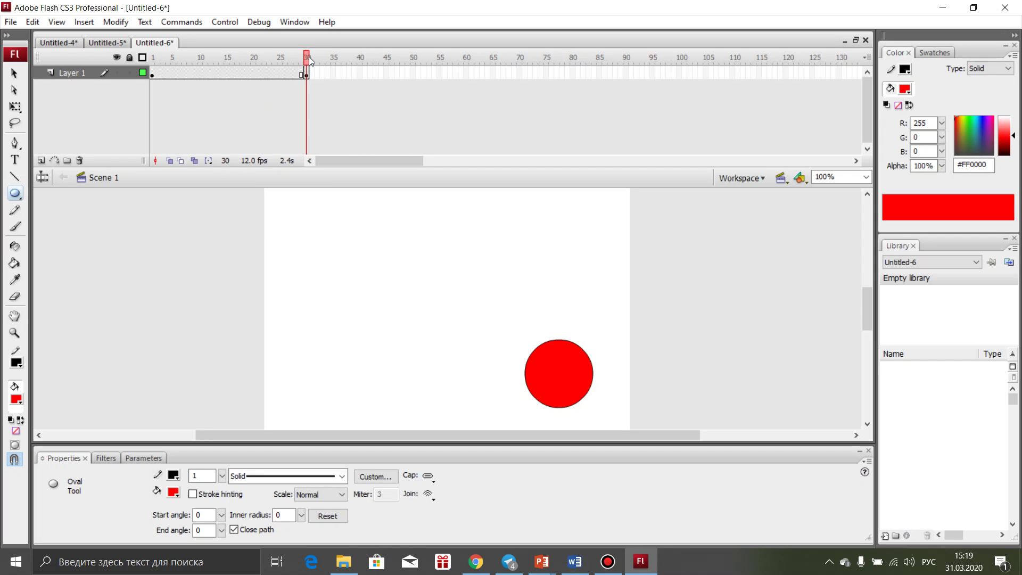
Select all frames of Layer 1 and create a shape tween between frames 1 and 30
{"action": "mouse_move", "coordinate": [311, 59]}
{"action": "left_mouse_down"}
{"action": "mouse_move", "coordinate": [158, 63]}
{"action": "mouse_move", "coordinate": [308, 63]}
{"action": "left_mouse_up"}
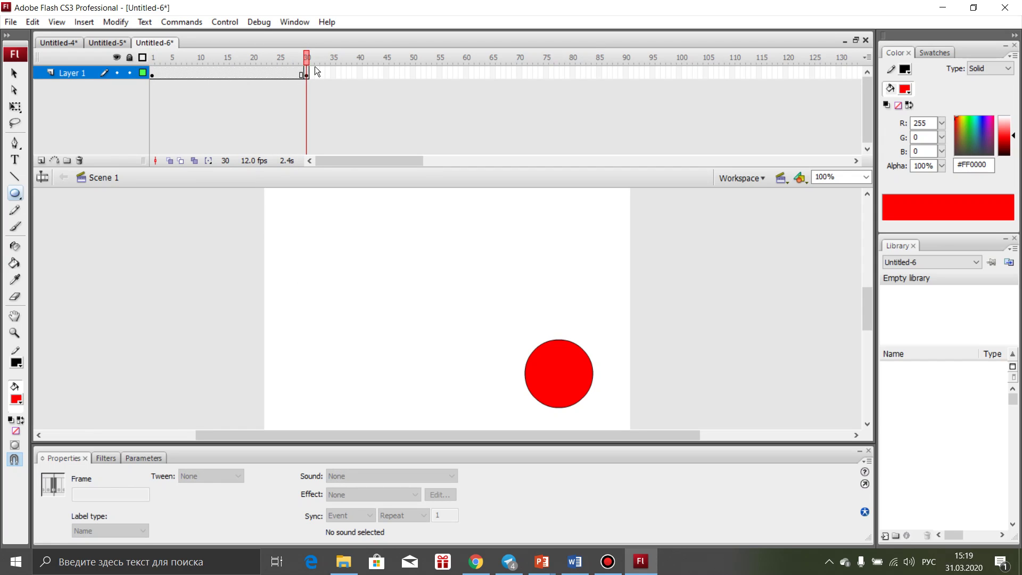
{"action": "left_click", "coordinate": [69, 74]}
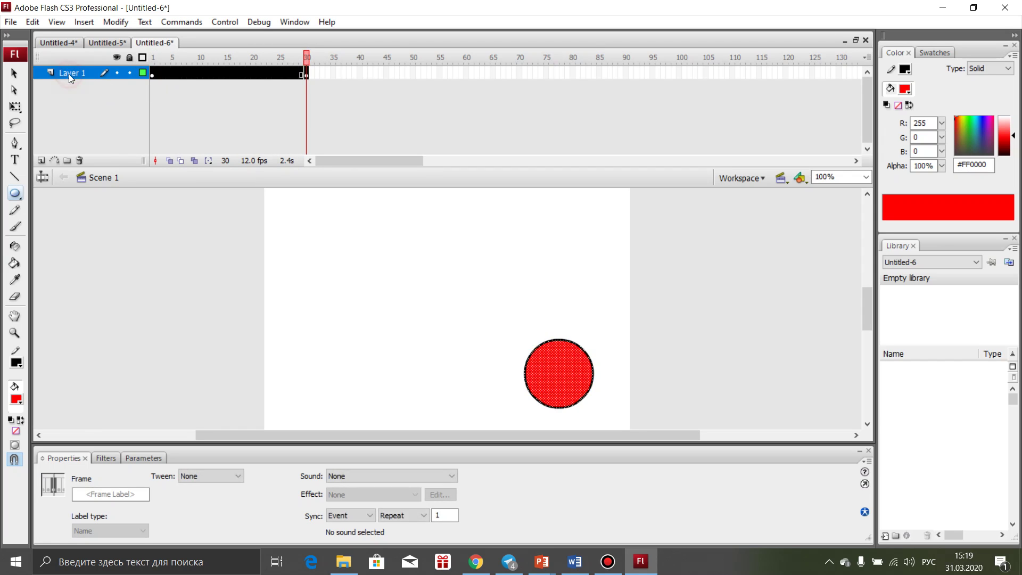
{"action": "right_click", "coordinate": [260, 75]}
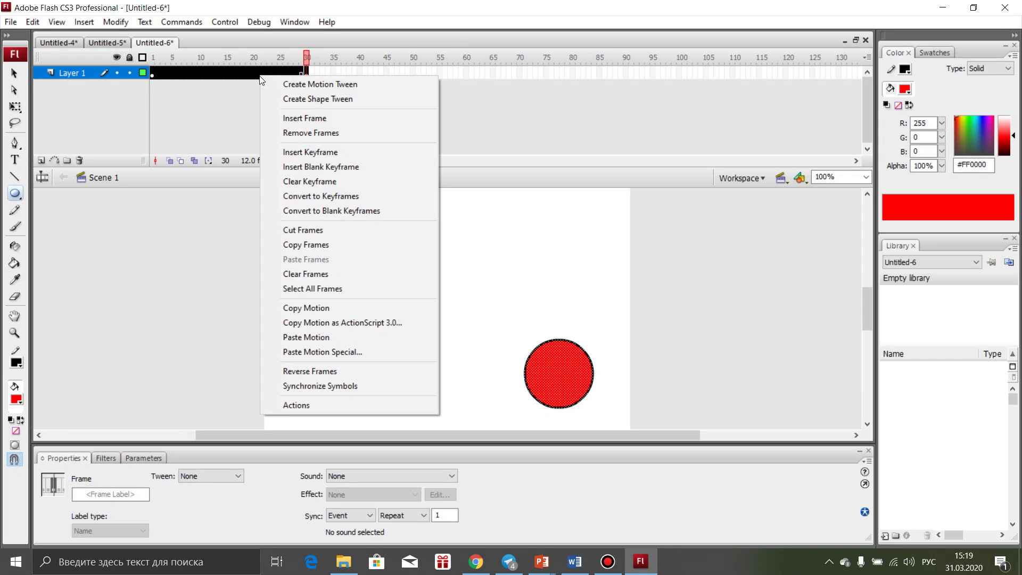
{"action": "left_click", "coordinate": [299, 99]}
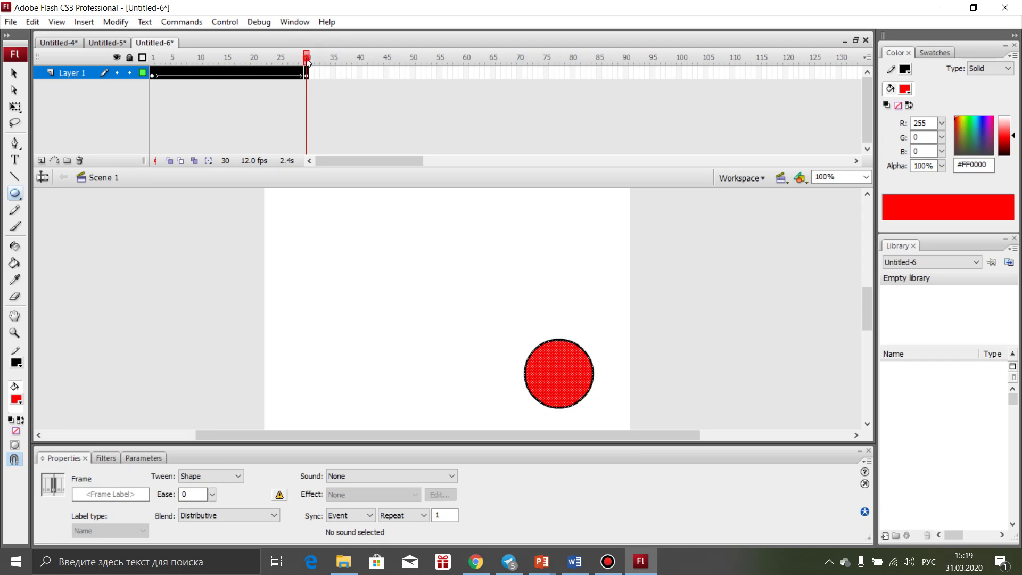
Test the movie of the blue square morphing into the red circle and close the preview
{"action": "left_click_drag", "start_coordinate": [311, 56], "coordinate": [315, 117]}
{"action": "key", "text": "ctrl+Return"}
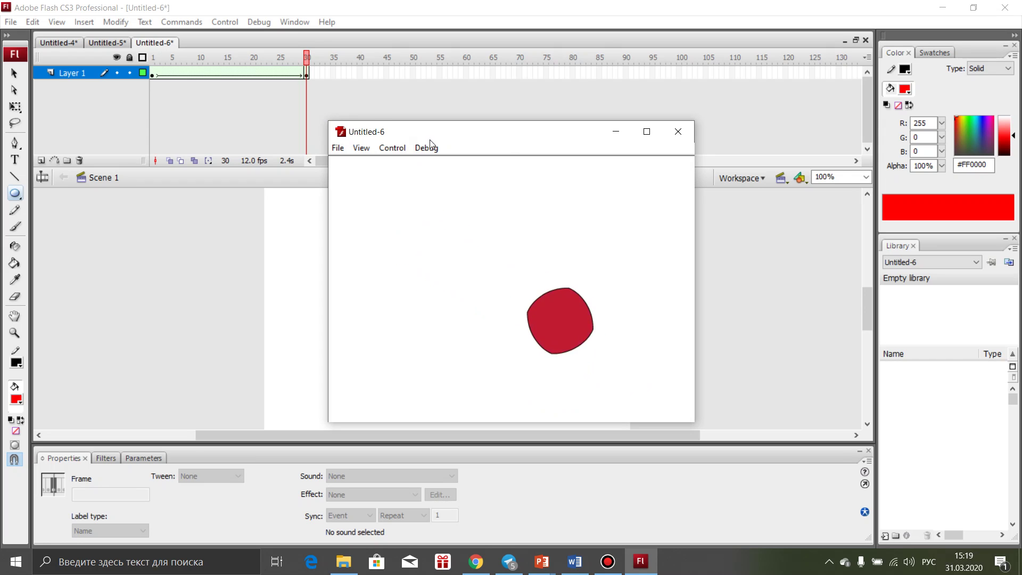
{"action": "left_click", "coordinate": [674, 130]}
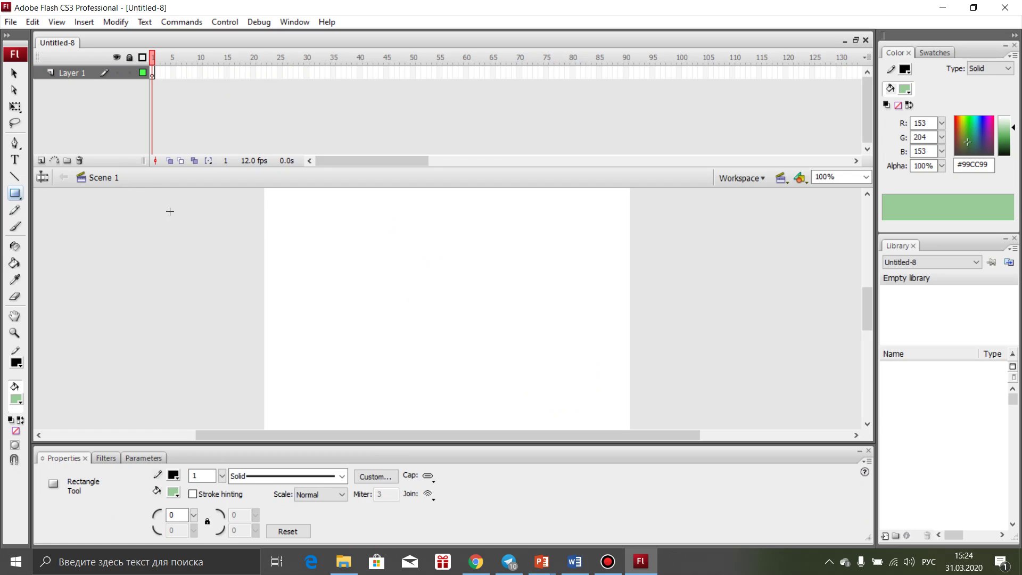
Draw a diagonal line about 250 by 117 px across the middle of the stage and insert a keyframe at frame 30
{"action": "left_click", "coordinate": [15, 176]}
{"action": "mouse_move", "coordinate": [364, 256]}
{"action": "left_mouse_down"}
{"action": "mouse_move", "coordinate": [522, 317]}
{"action": "mouse_move", "coordinate": [540, 331]}
{"action": "mouse_move", "coordinate": [530, 334]}
{"action": "left_mouse_up"}
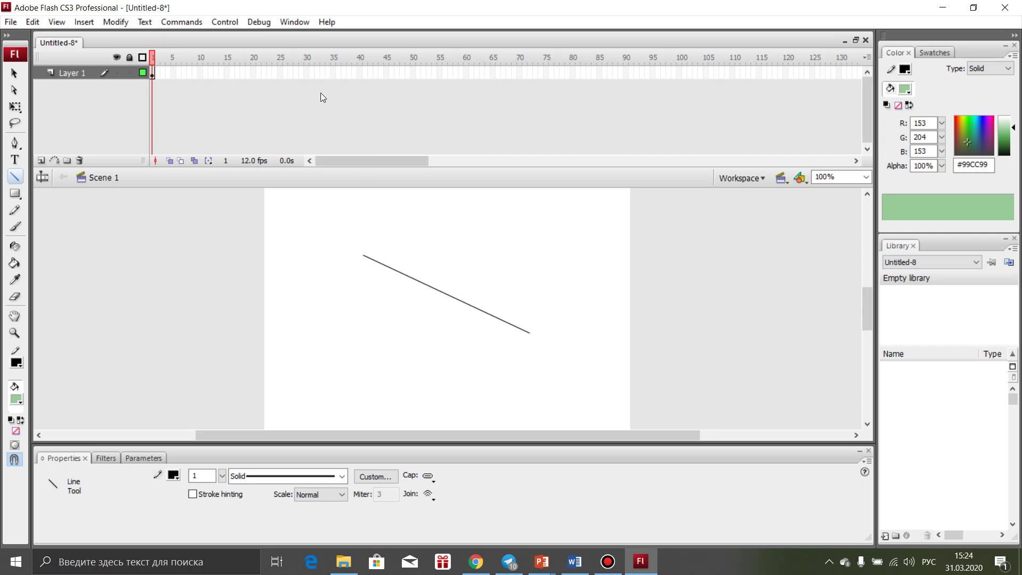
{"action": "left_click", "coordinate": [306, 73]}
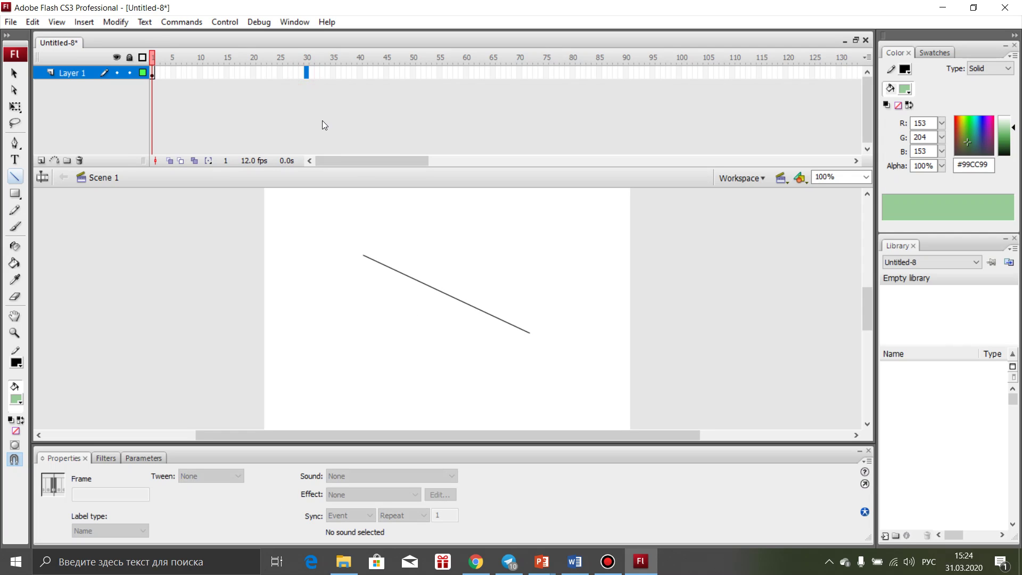
{"action": "key", "text": "F6"}
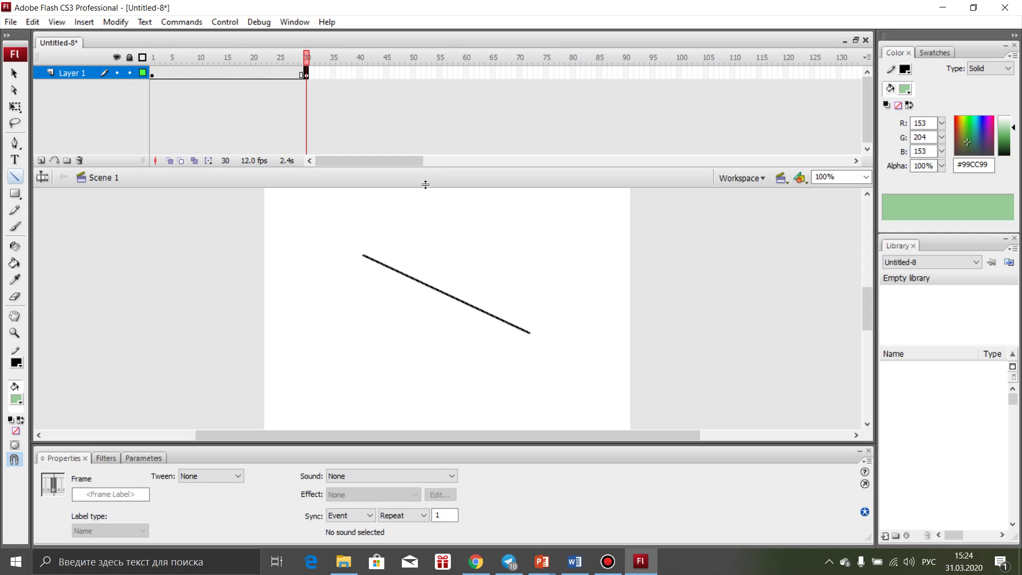
Rotate the line on frame 30 by half a turn with the Free Transform Tool
{"action": "left_click", "coordinate": [15, 106]}
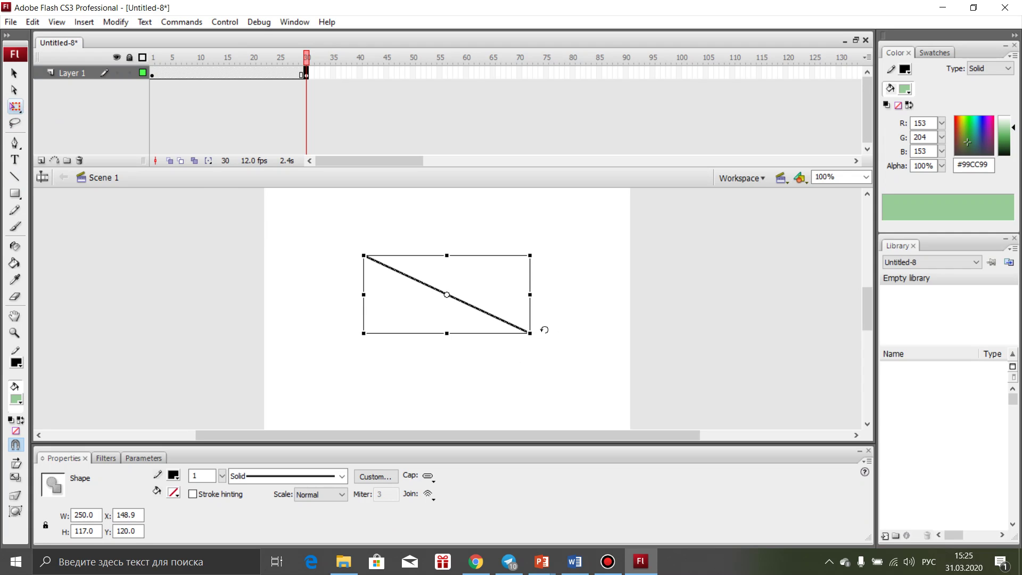
{"action": "left_click_drag", "start_coordinate": [543, 331], "coordinate": [351, 232]}
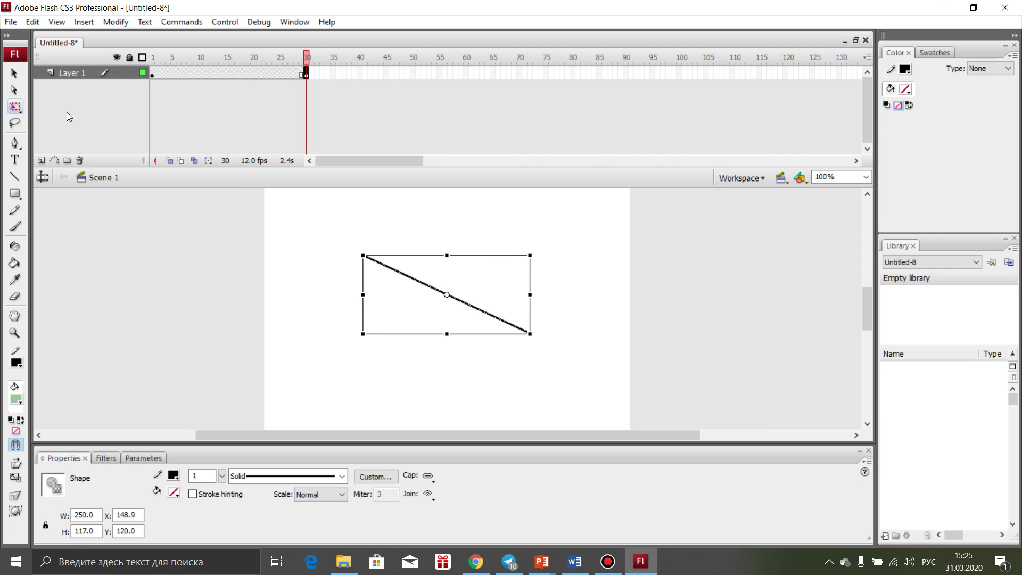
Create a motion tween across all frames of Layer 1, test the movie and close the preview
{"action": "left_click", "coordinate": [65, 72]}
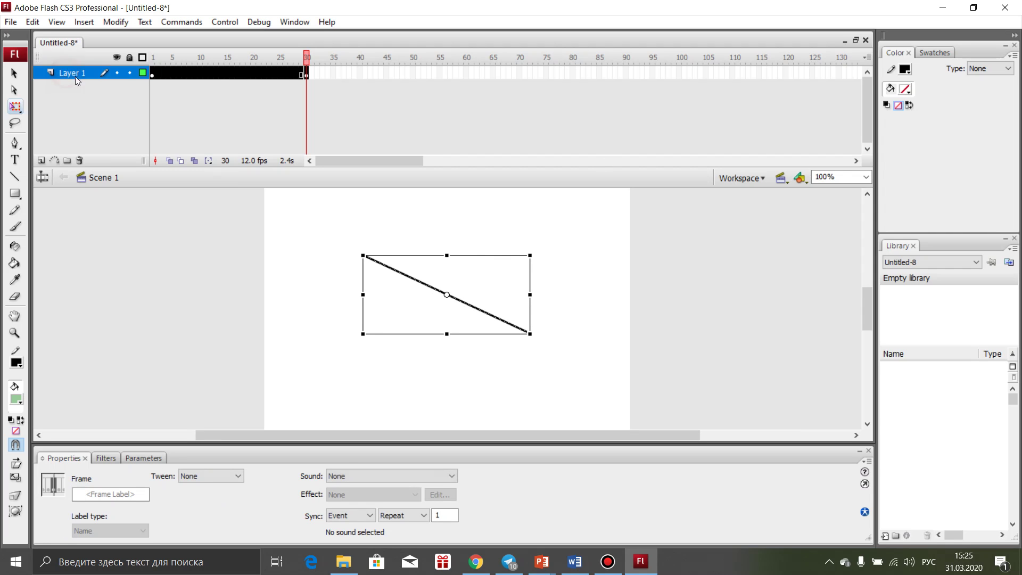
{"action": "right_click", "coordinate": [206, 76]}
{"action": "left_click", "coordinate": [248, 86]}
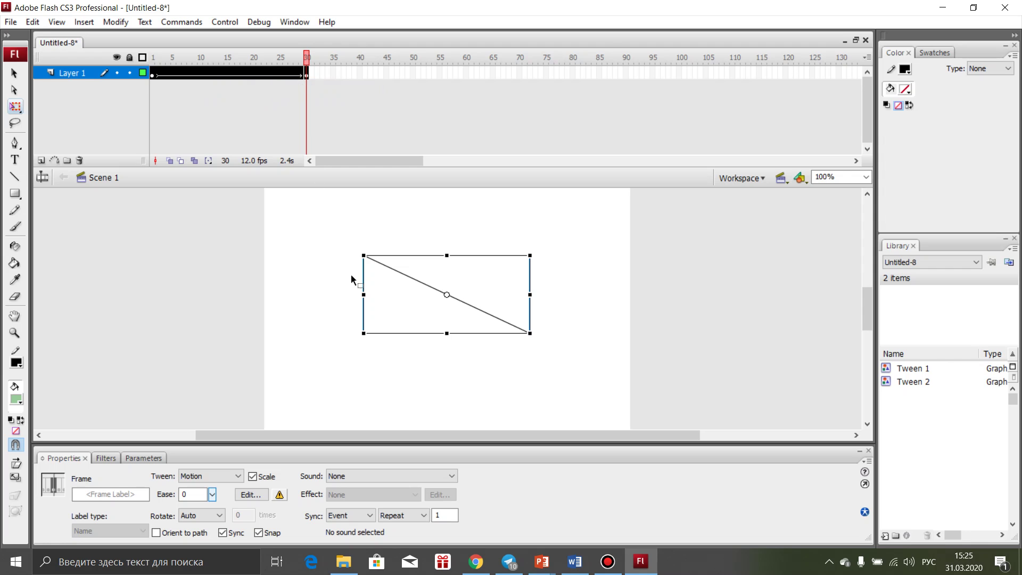
{"action": "key", "text": "ctrl+Return"}
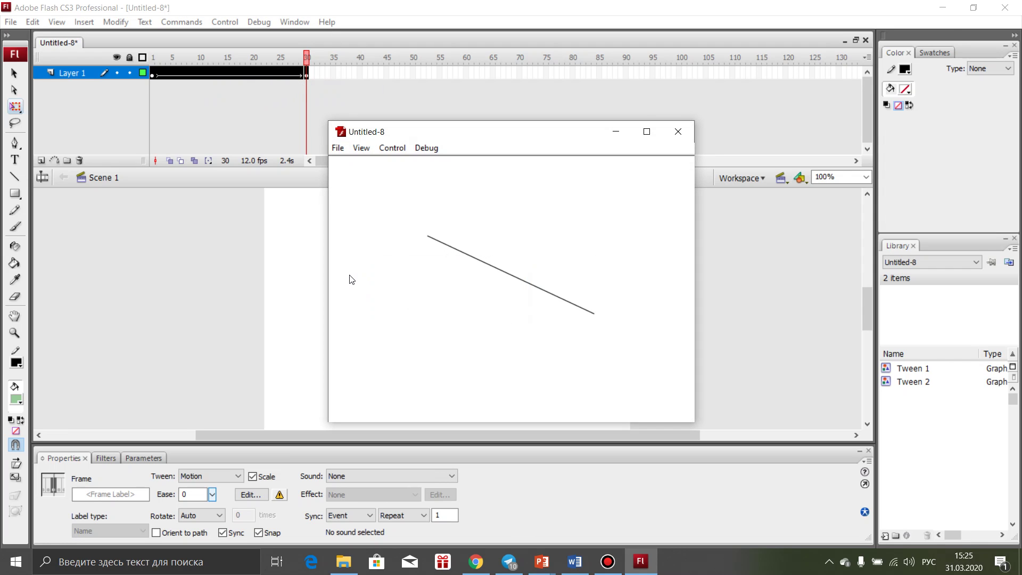
{"action": "left_click", "coordinate": [678, 132]}
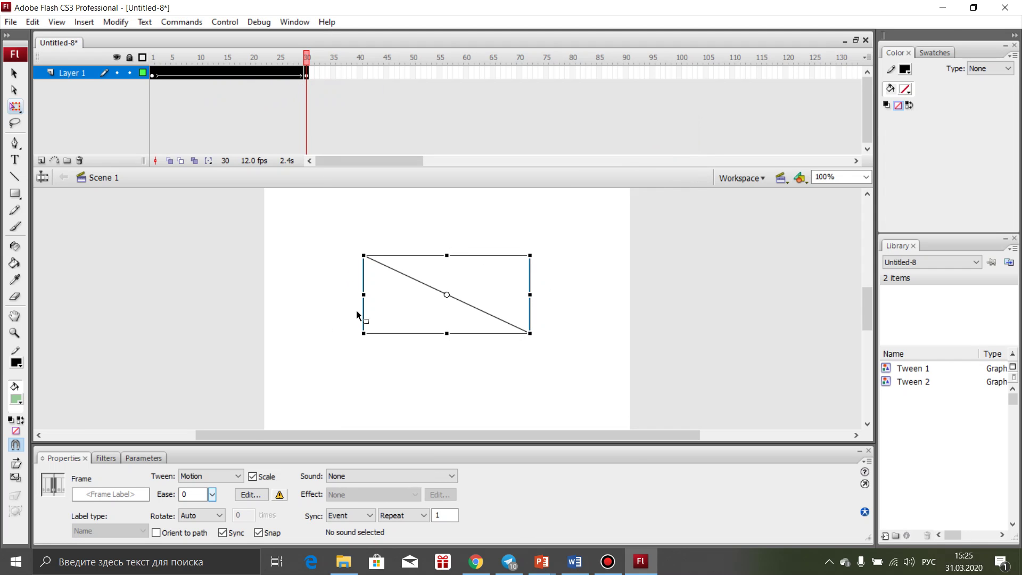
Set the motion tween's rotation to CW, test the clockwise spin and close the preview
{"action": "left_click", "coordinate": [195, 517]}
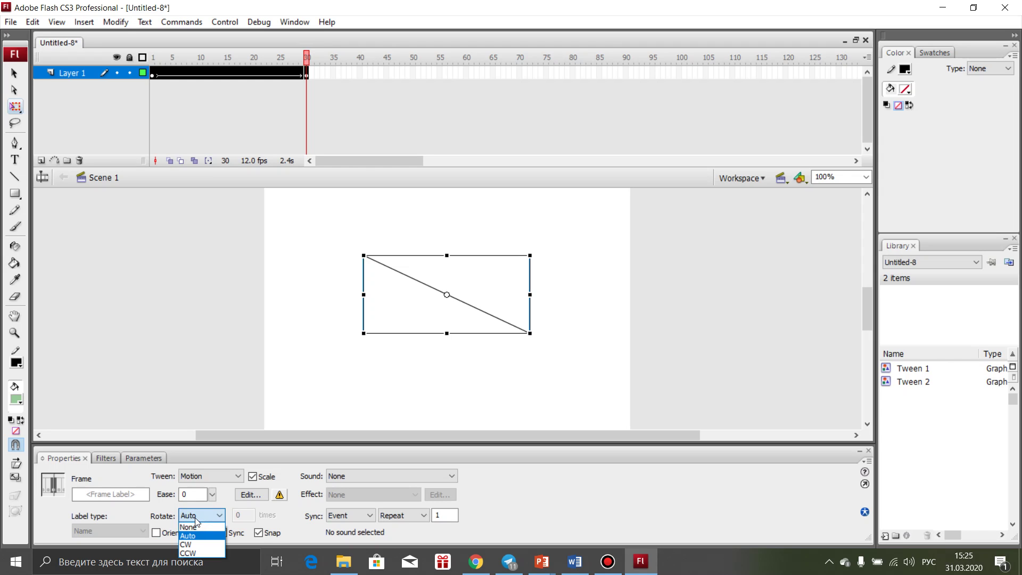
{"action": "left_click", "coordinate": [201, 545]}
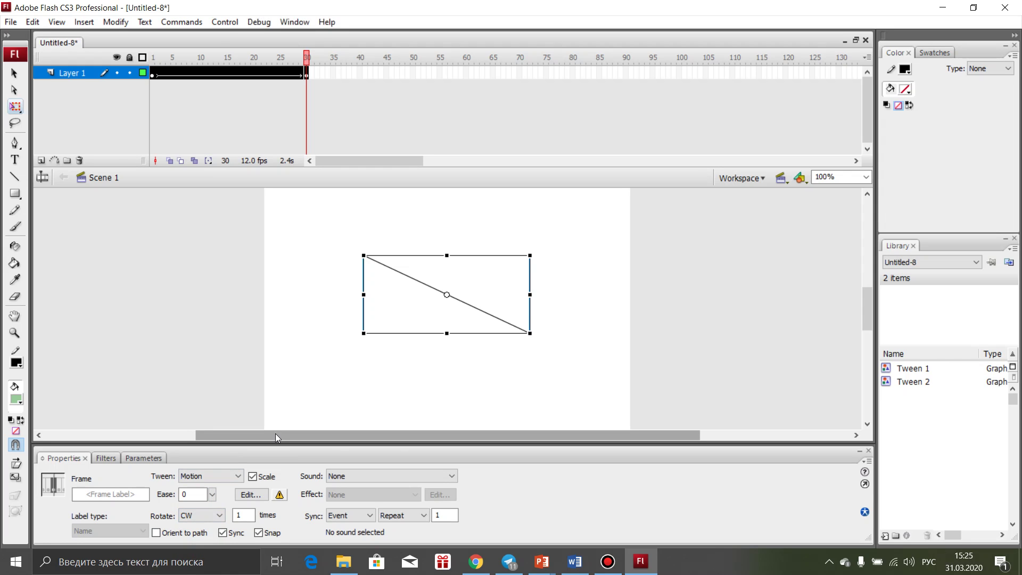
{"action": "key", "text": "ctrl+Return"}
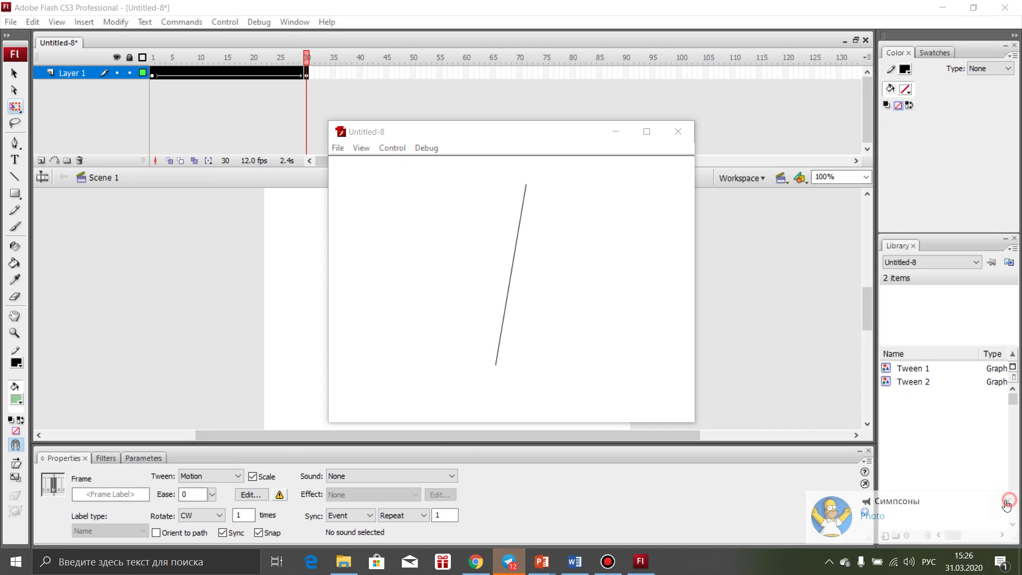
{"action": "left_click", "coordinate": [682, 134]}
Set the motion tween's rotation to CCW, test the counterclockwise spin and close the preview
{"action": "left_click", "coordinate": [190, 515]}
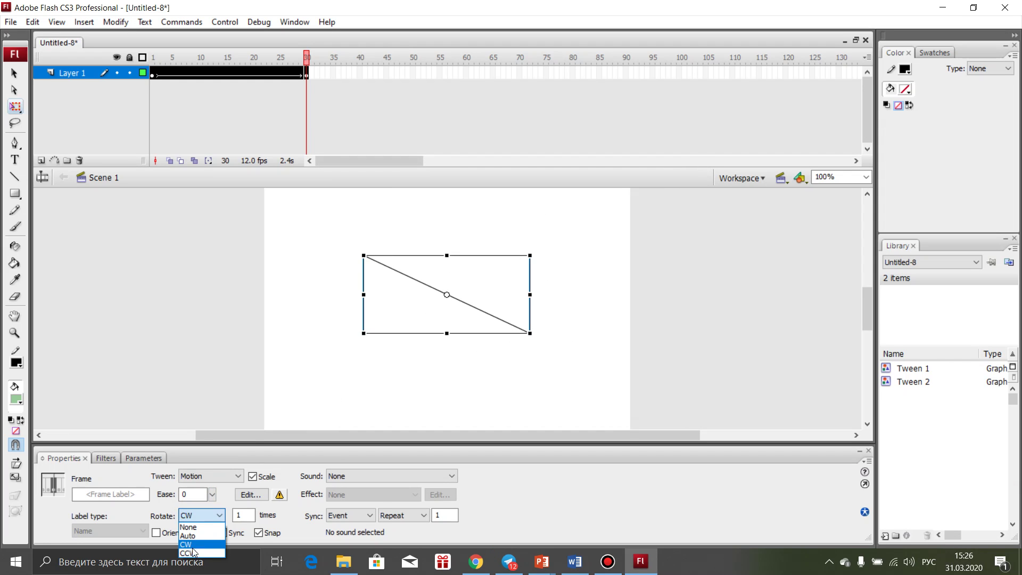
{"action": "left_click", "coordinate": [193, 548]}
{"action": "key", "text": "ctrl+Return"}
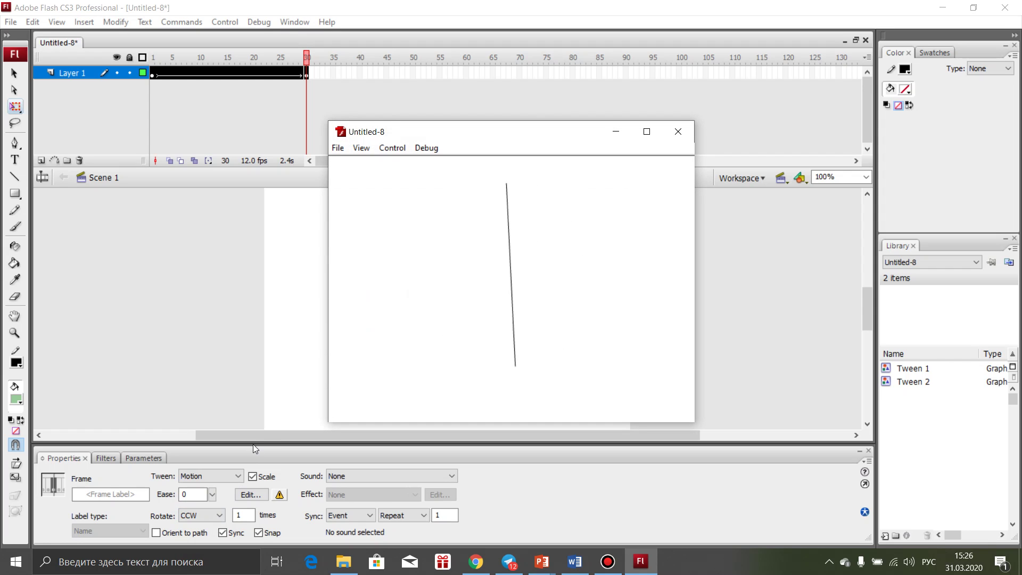
{"action": "left_click", "coordinate": [677, 131]}
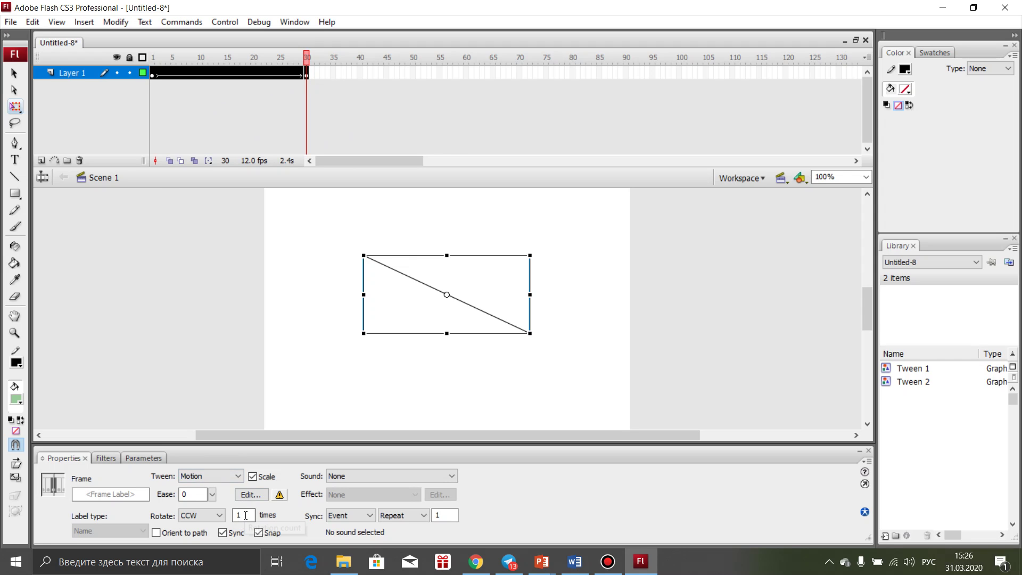
Set the tween's rotation count to 2 times, test the movie and close the preview
{"action": "key", "text": "Return"}
{"action": "type", "text": "2"}
{"action": "key", "text": "ctrl+Return"}
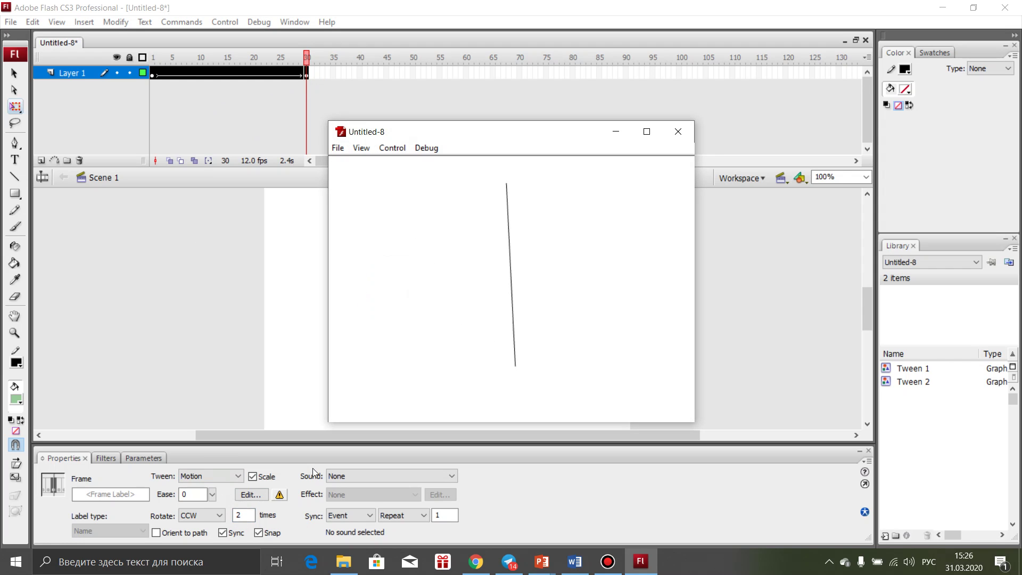
{"action": "left_click", "coordinate": [678, 131]}
Set the tween's rotation count to 3 times, test the movie and close the preview
{"action": "double_click", "coordinate": [251, 513]}
{"action": "type", "text": "3"}
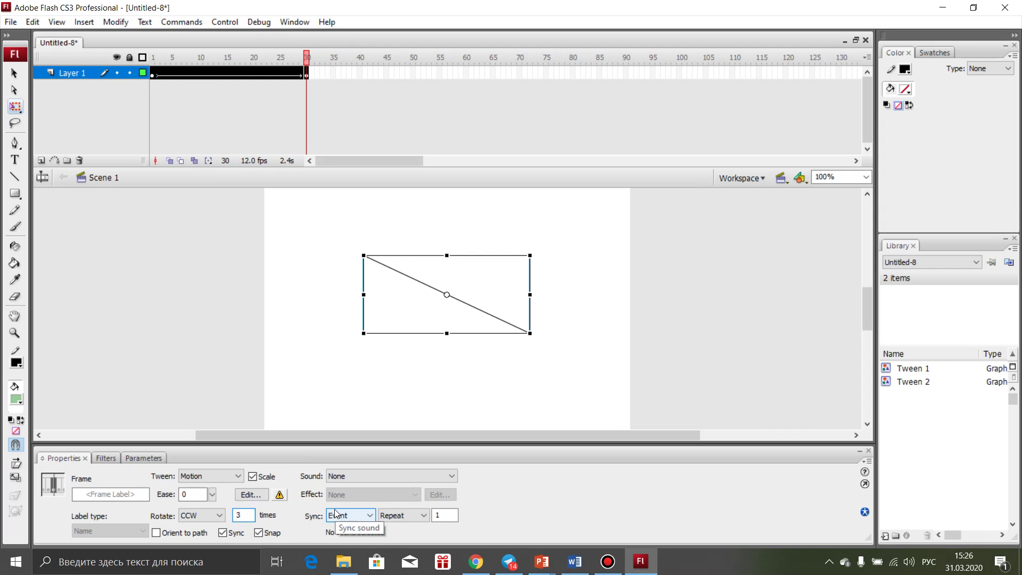
{"action": "key", "text": "ctrl+Return"}
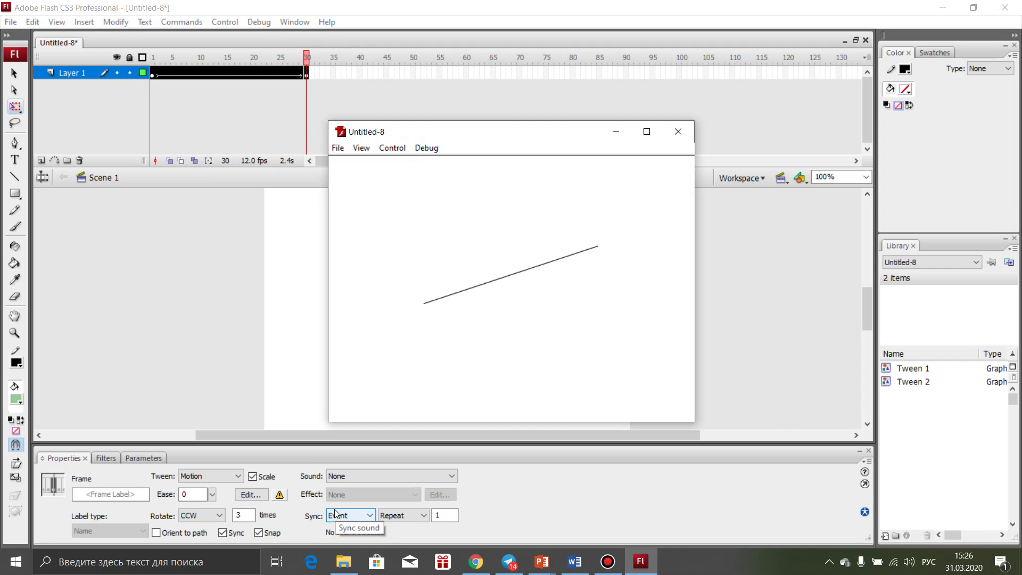
{"action": "left_click", "coordinate": [678, 132]}
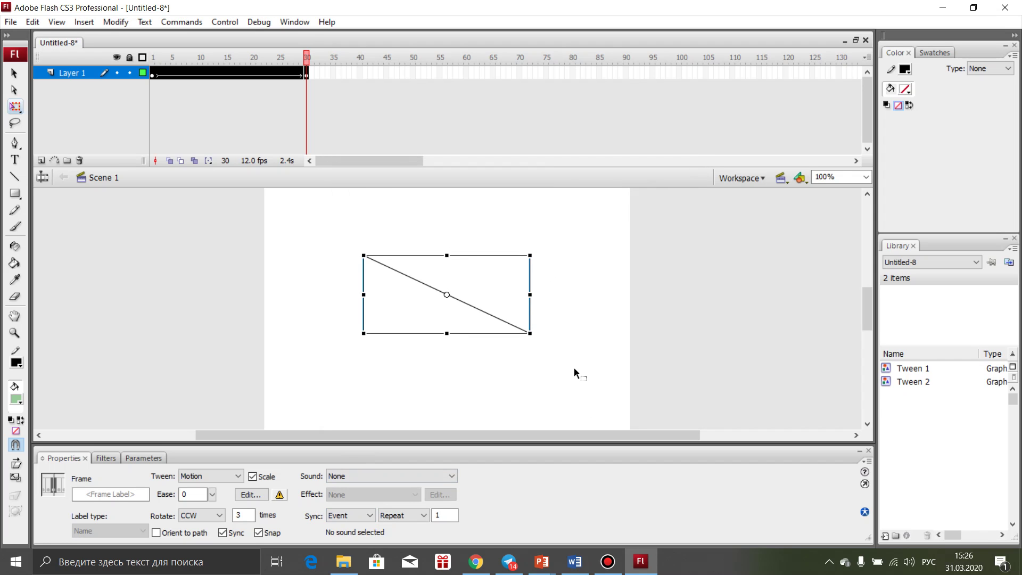
Switch to the PowerPoint slide show and go to the closing slide "Спасибо за внимание!"
{"action": "key", "text": "alt+Tab"}
{"action": "key", "text": "alt+Tab"}
{"action": "key", "text": "End"}
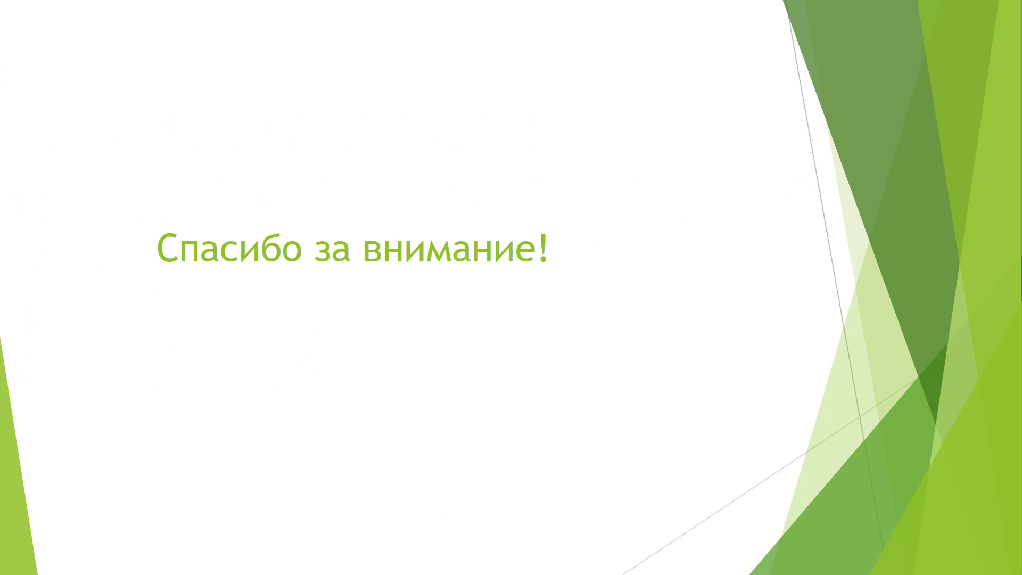